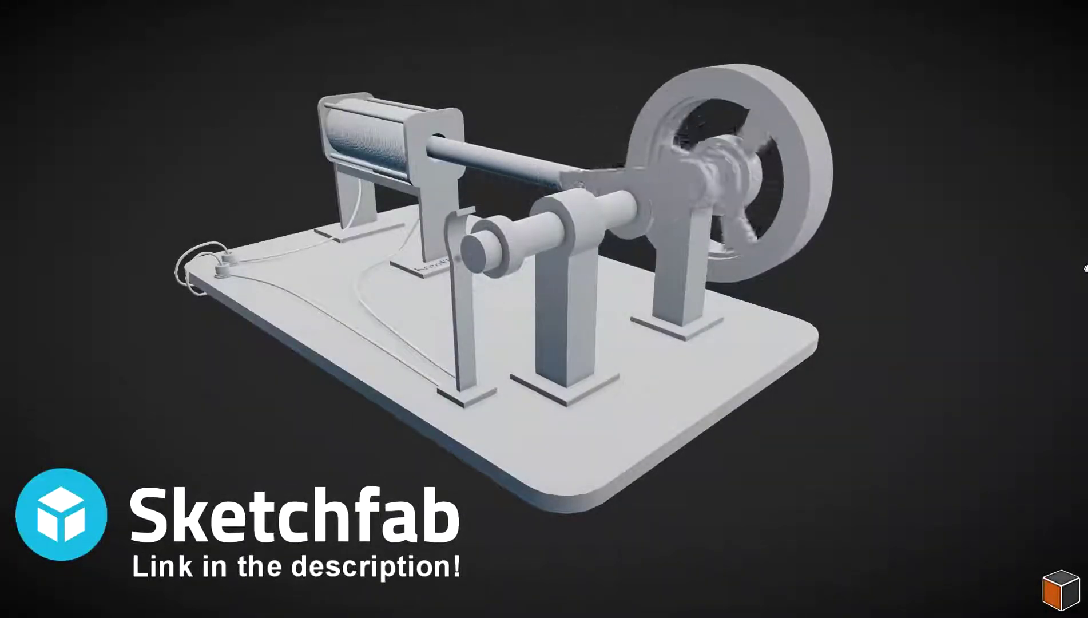
- Orbit the finished engine model to a side view before adding the circle
mouse_move(448, 285)
mouse_down()
mouse_move(529, 275)
mouse_move(585, 292)
mouse_up()
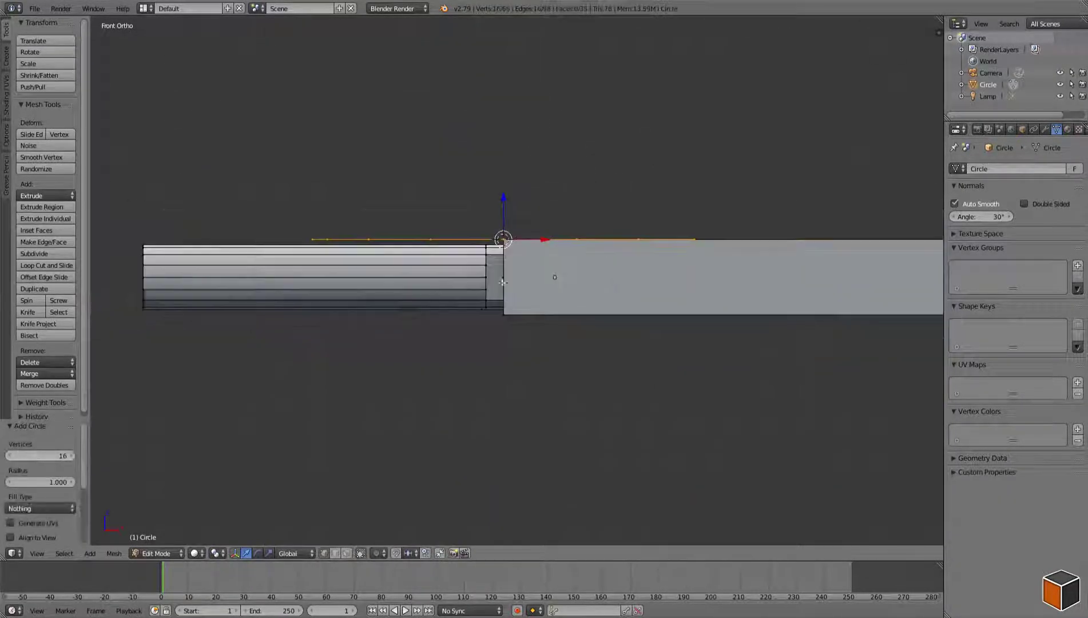
- Tilt the view onto the circle, switch to solid shading and clear the selection
middle_drag(503, 282, 515, 277)
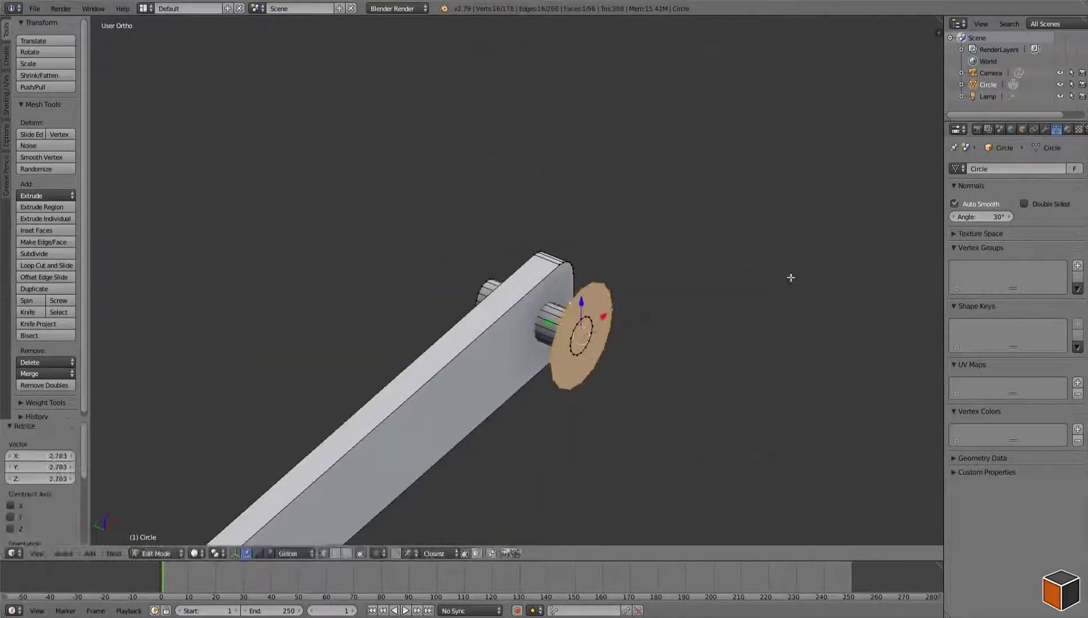
key(z)
key(a)
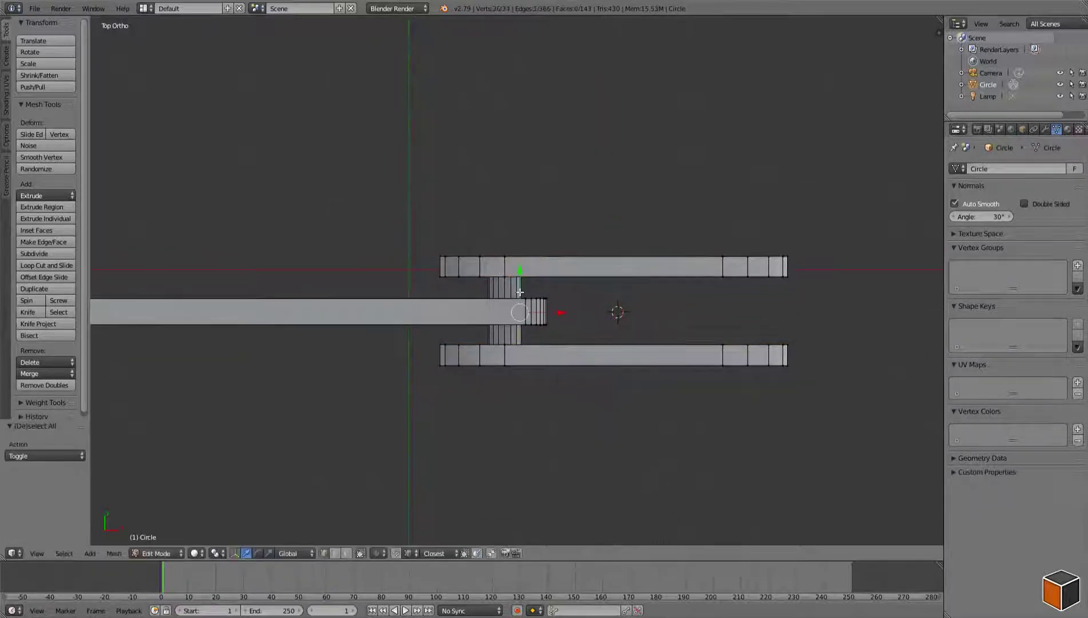
- Scale up the linked plate piece, then select the small hole circle's connected geometry
key(ctrl+l)
scroll(520, 292, up, 2)
key(s)
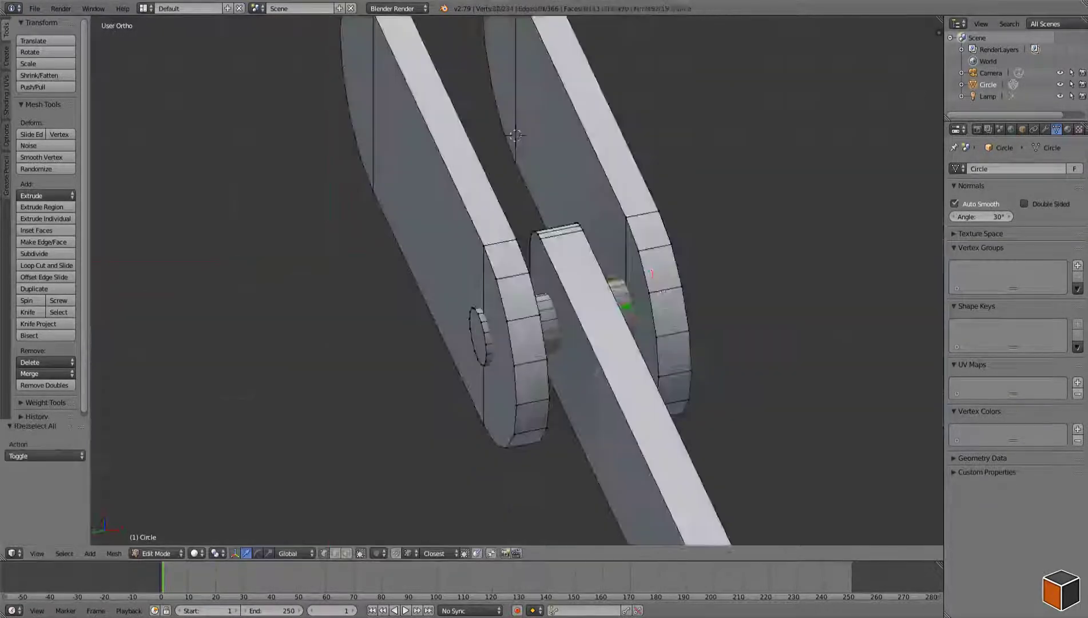
click(517, 303)
key(ctrl+l)
- Duplicate the hole along X to the plate's far end and enlarge it
key(KP_1)
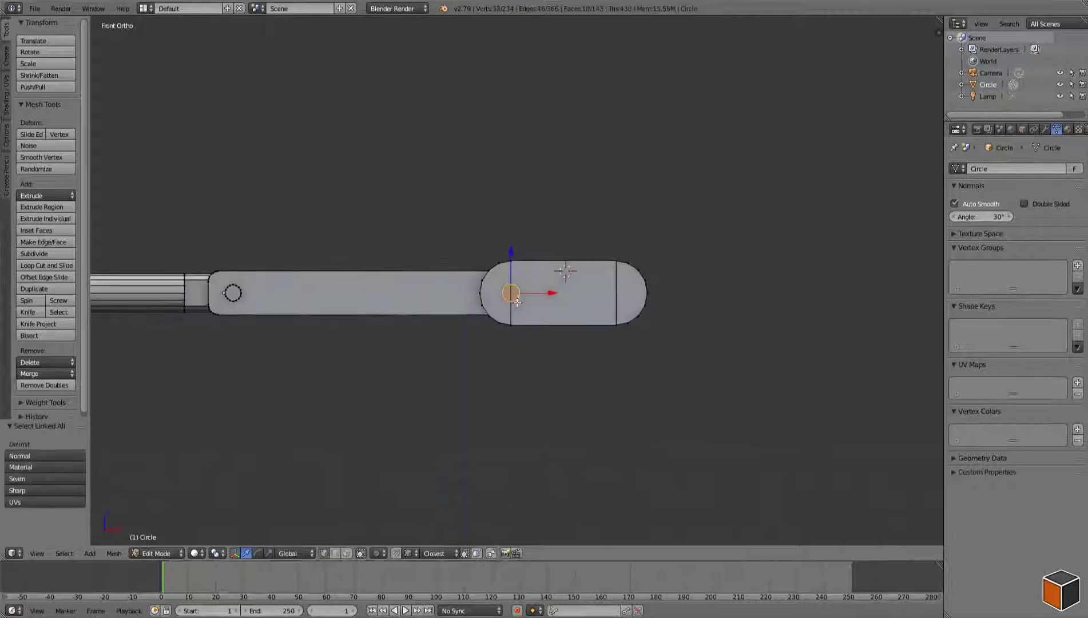
key(x)
click(575, 288)
scroll(575, 288, up, 5)
scroll(511, 384, up, 2)
scroll(601, 224, down, 4)
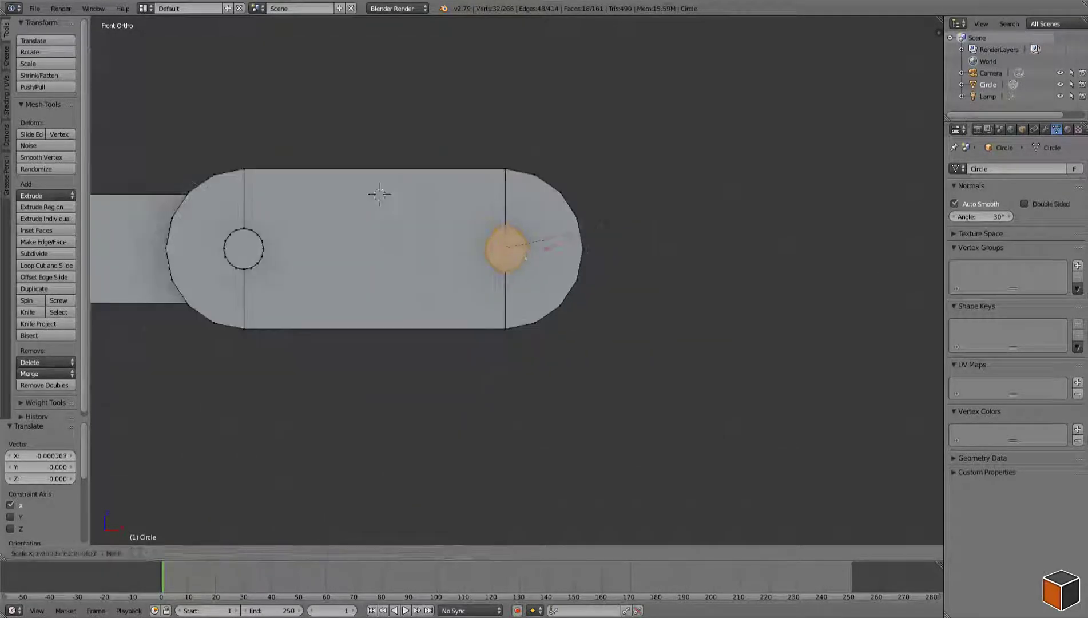
click(869, 231)
- Reselect the enlarged hole circle in X-ray view and scale it back down
key(a)
key(z)
key(b)
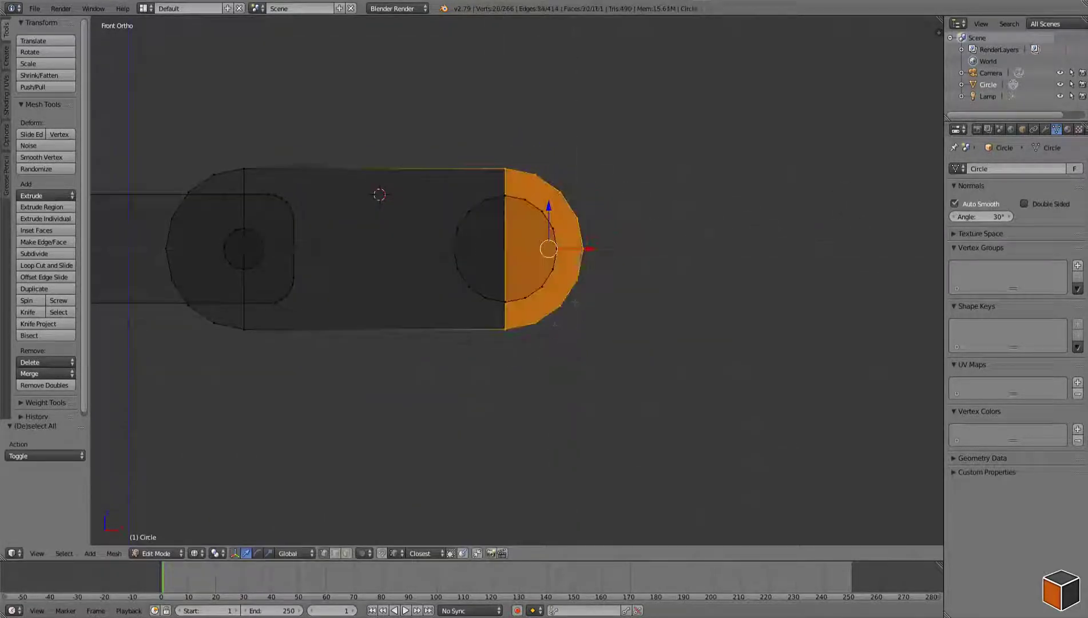
key(ctrl+z)
key(s)
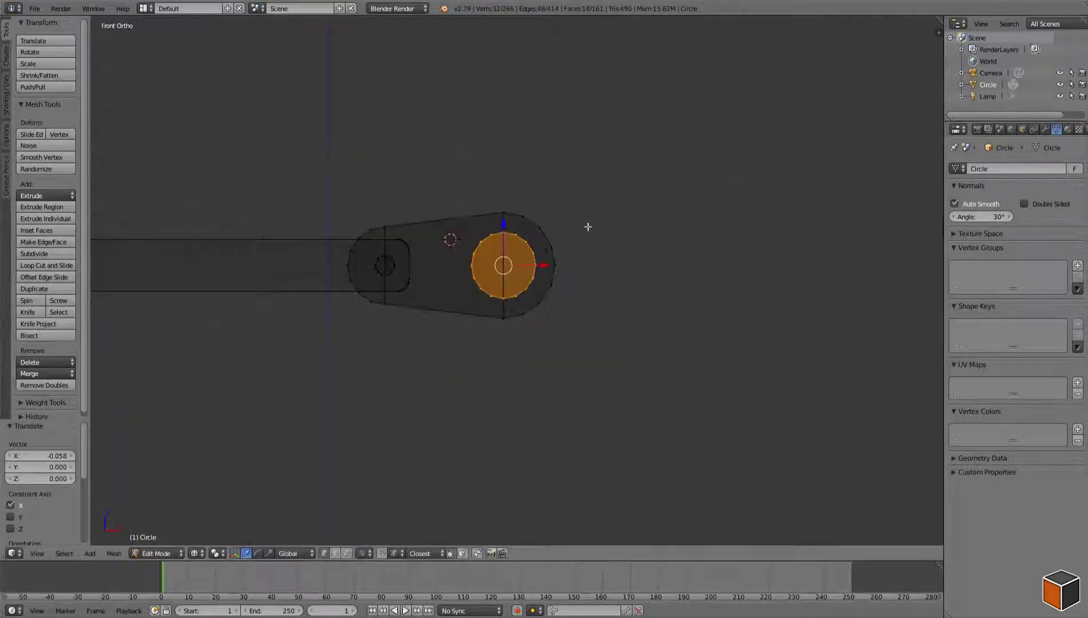
key(s)
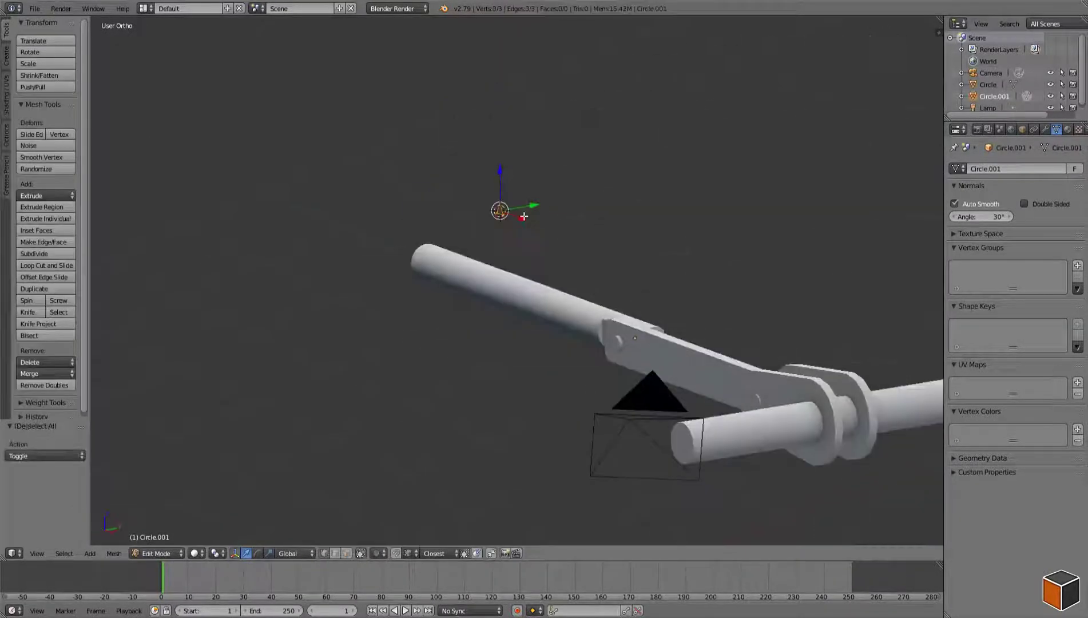
- Give the new circle a Screw modifier along the X axis with 32 steps
click(1030, 169)
click(853, 325)
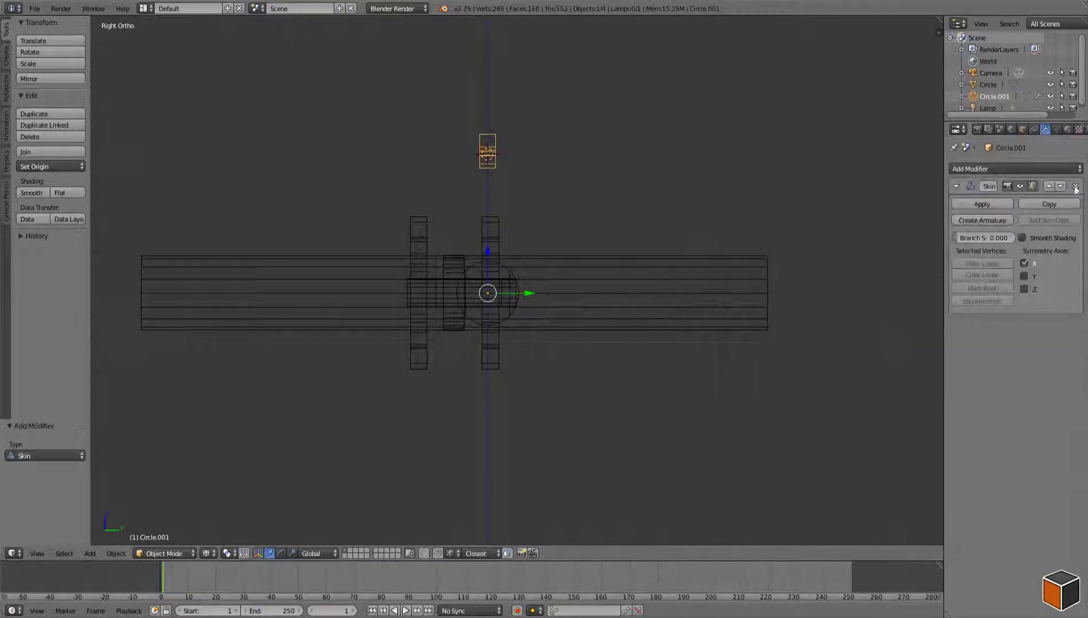
click(1003, 207)
key(Tab)
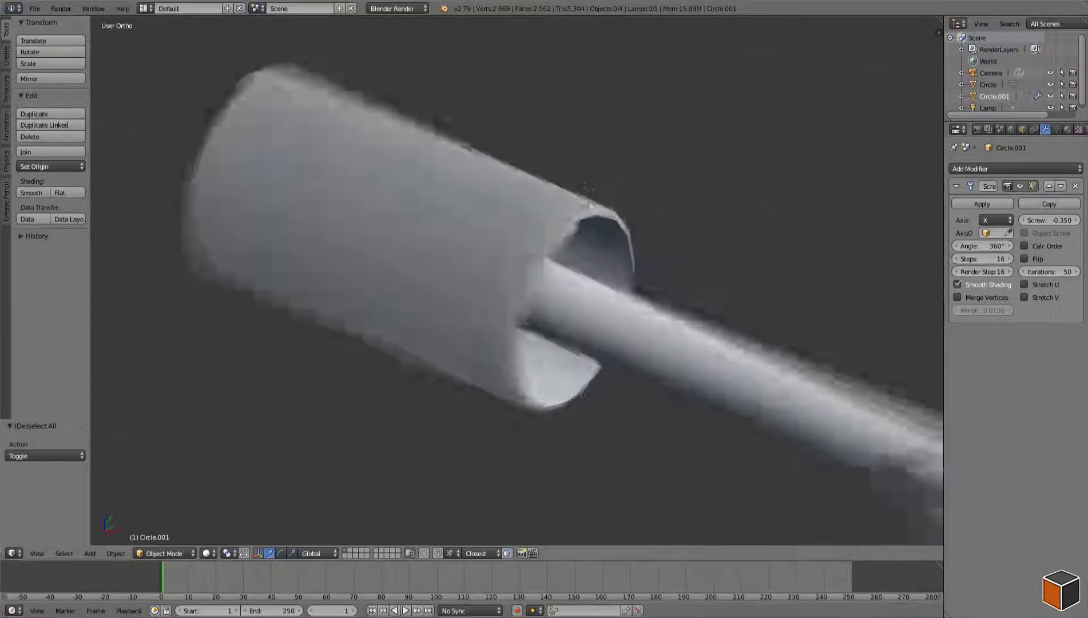
click(973, 259)
text(32)
key(Return)
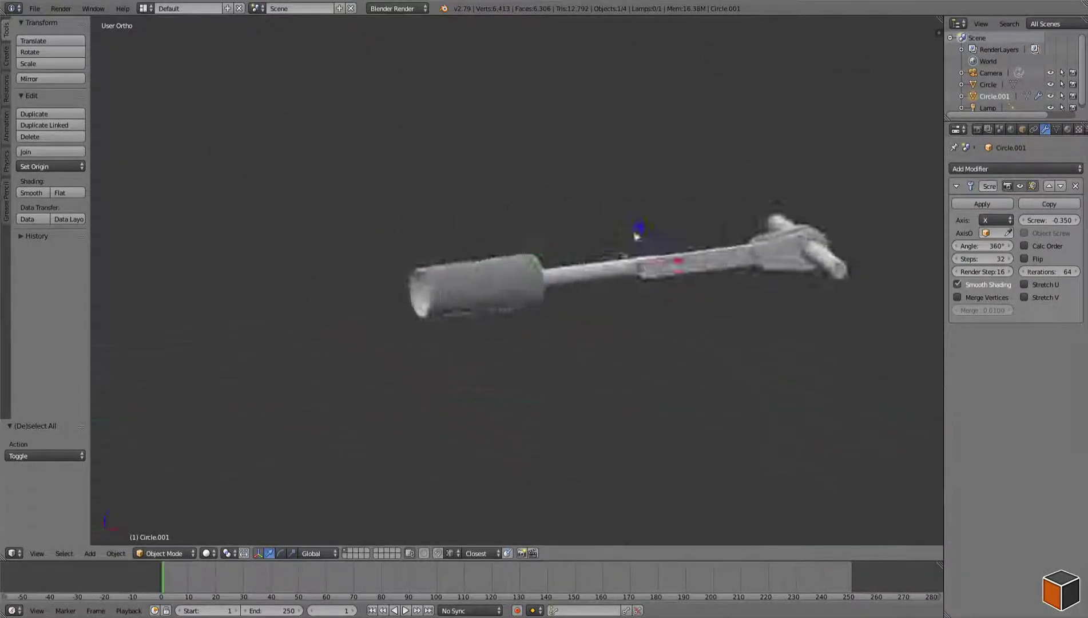
- Duplicate the coil and separate the copy into its own object, left in place
key(Tab)
key(Tab)
scroll(668, 237, down, 3)
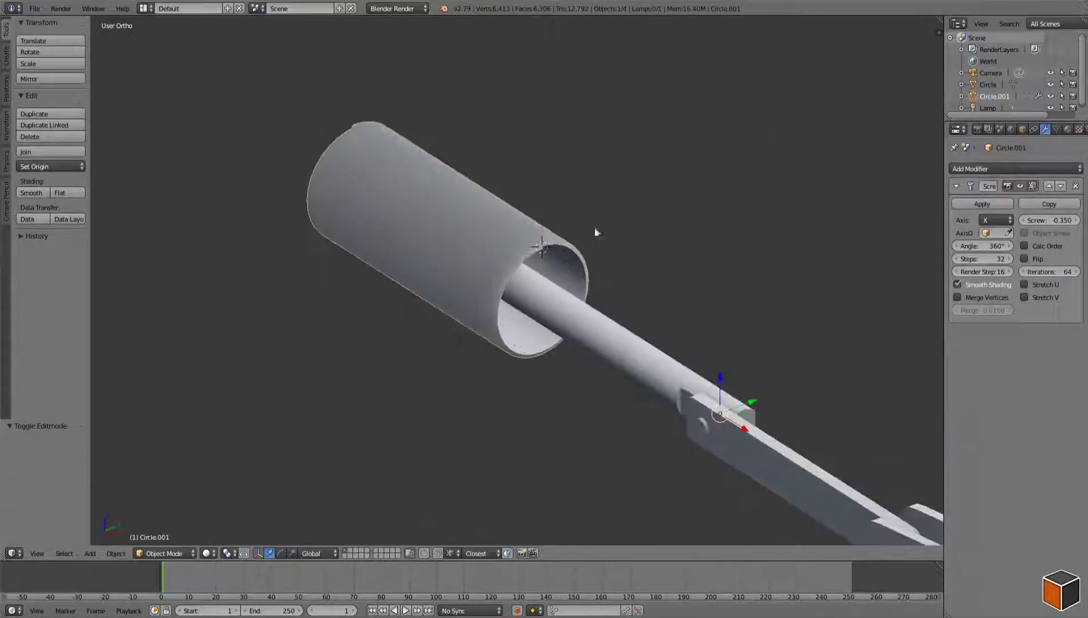
key(Tab)
middle_drag(704, 331, 504, 255)
key(p)
click(503, 255)
key(Tab)
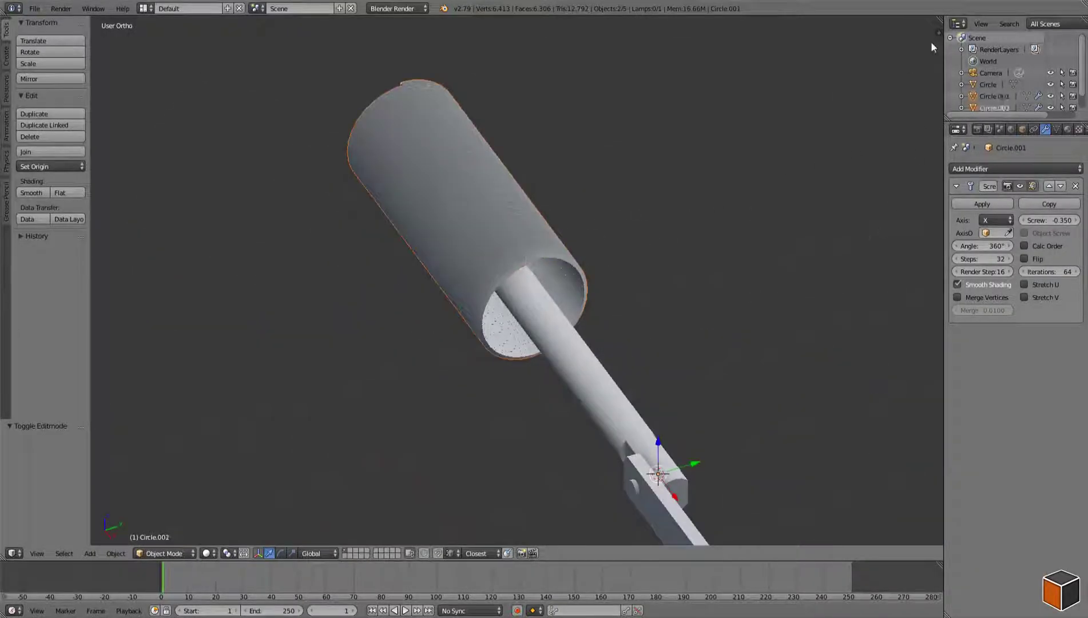
- Snap the 3D cursor to the coil and set the copy's origin to the 3D cursor
key(shift+s)
click(524, 224)
key(KP_7)
key(n)
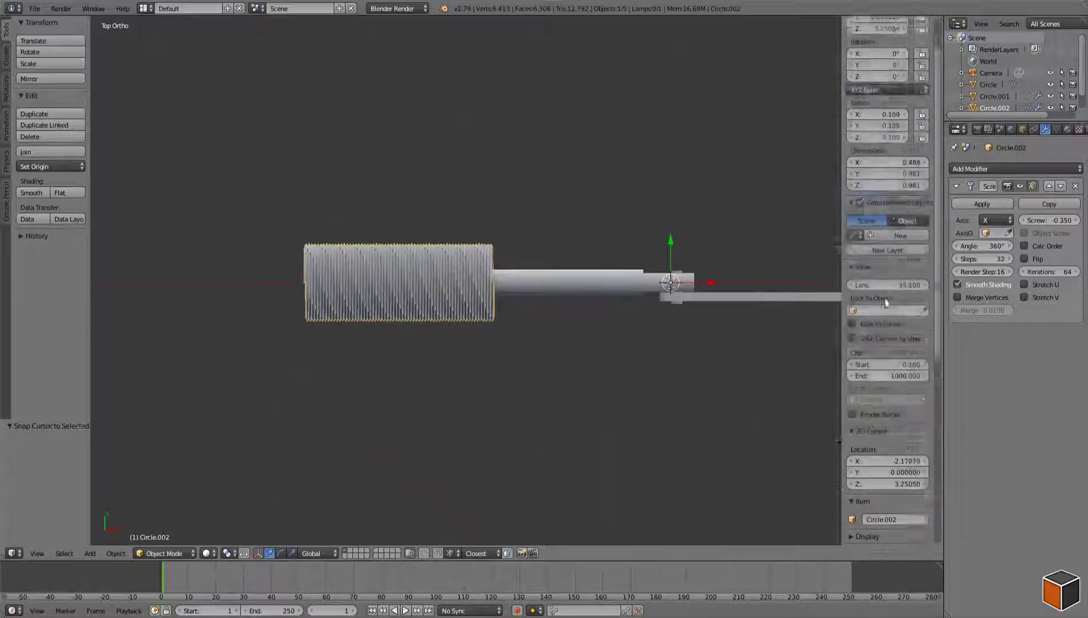
scroll(888, 216, down, 4)
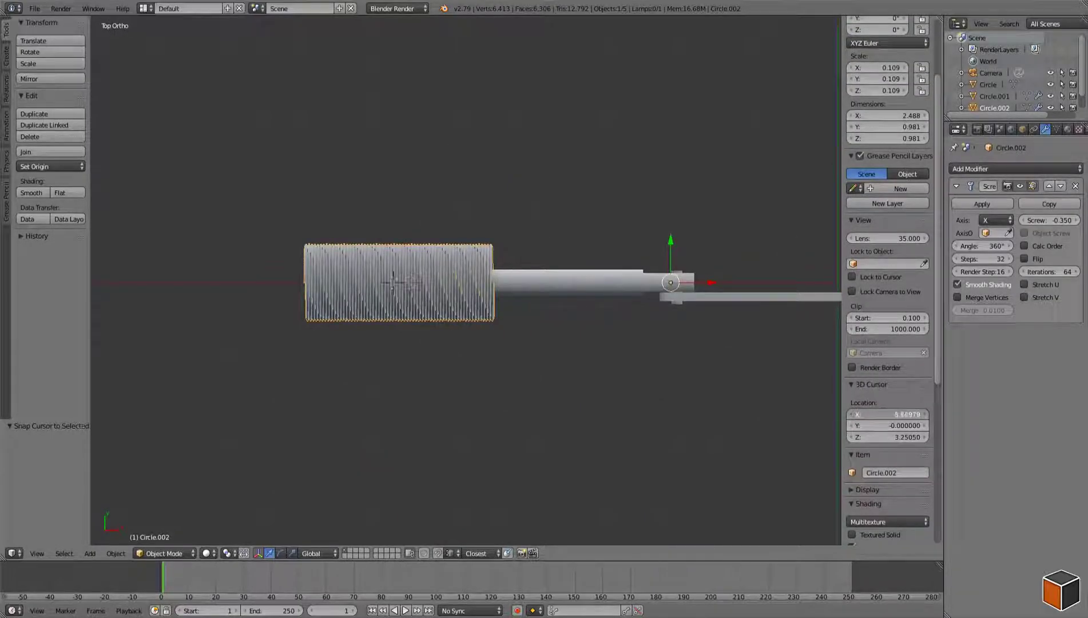
key(ctrl+shift+alt+c)
click(472, 275)
mouse_move(472, 275)
middle_down()
mouse_move(595, 221)
mouse_move(559, 281)
middle_up()
- Rescale the coil in Right view with one axis locked
key(KP_3)
key(s)
key(shift+x)
click(645, 208)
- Snap the 3D cursor to the threaded circle's full geometry
right_click(559, 281)
key(Tab)
key(a)
key(shift+s)
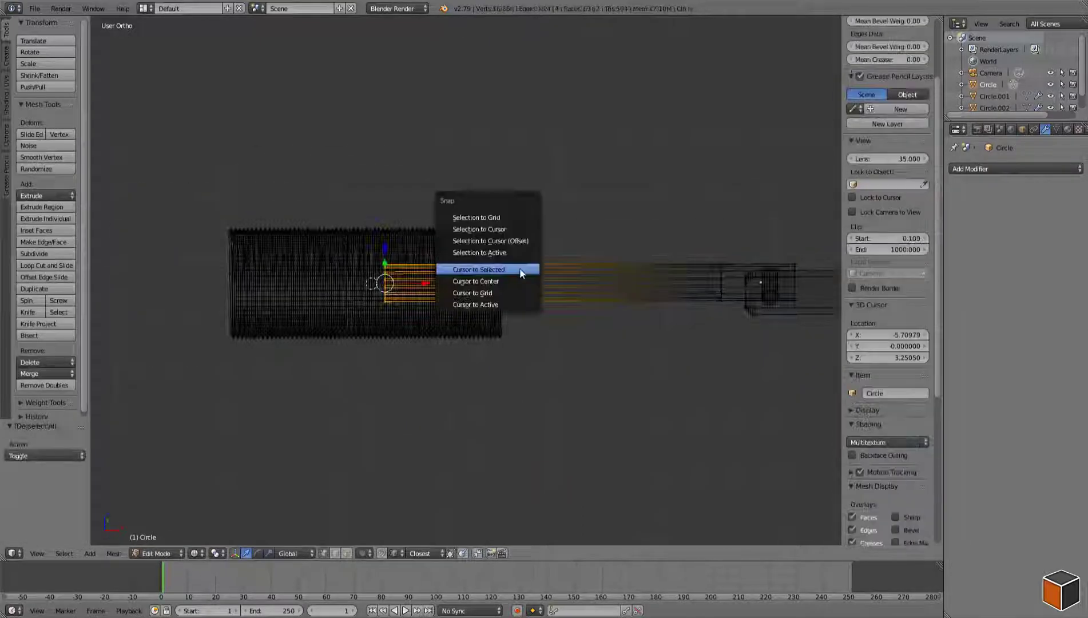
click(517, 276)
- Add a 4-vertex circle at the cursor and rotate it 90° around Y
click(28, 454)
middle_drag(120, 399, 537, 294)
key(r)
key(y)
key(9)
key(0)
key(Return)
key(KP_1)
scroll(503, 281, up, 3)
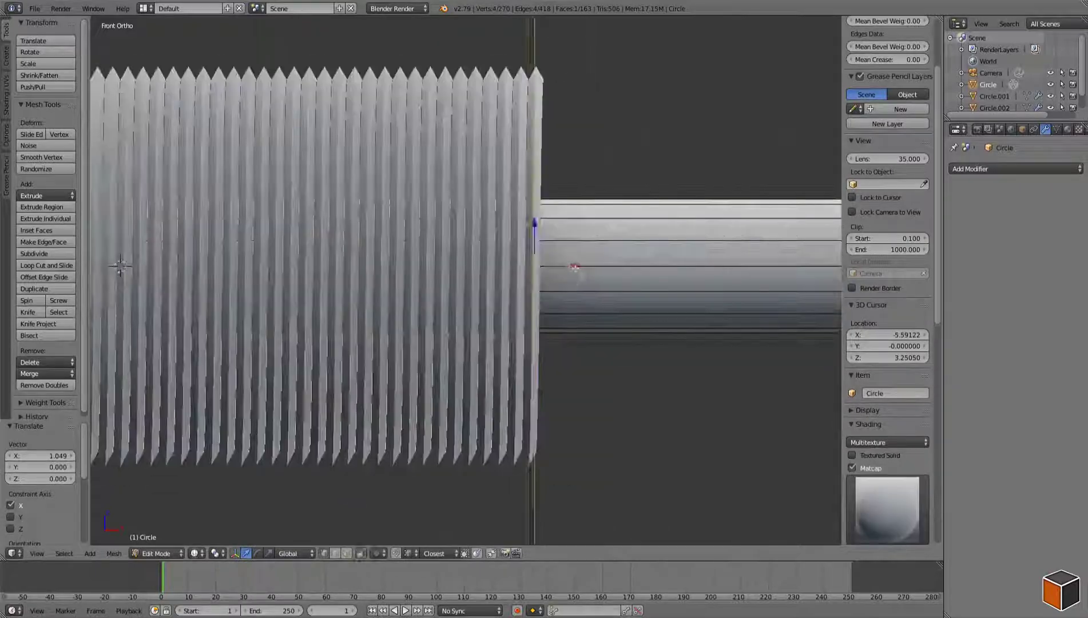
- Scale the square plate along X, then along Y and Z, to size the flange
middle_drag(503, 280, 691, 144)
key(KP_7)
key(ctrl+l)
key(s)
key(x)
scroll(602, 213, up, 3)
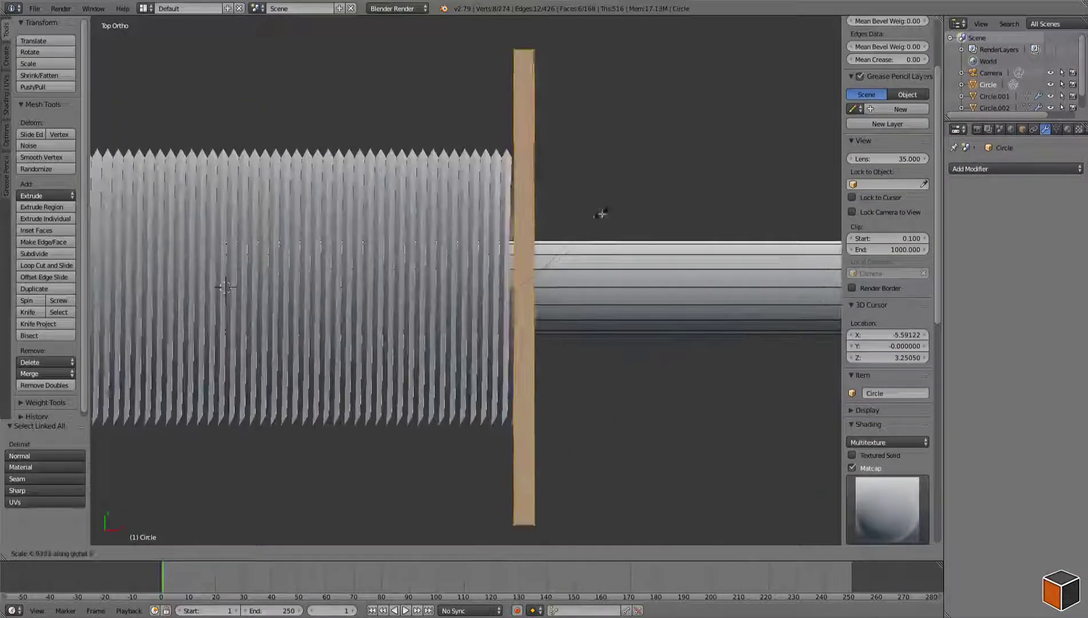
middle_drag(550, 286, 616, 221)
key(s)
key(shift+x)
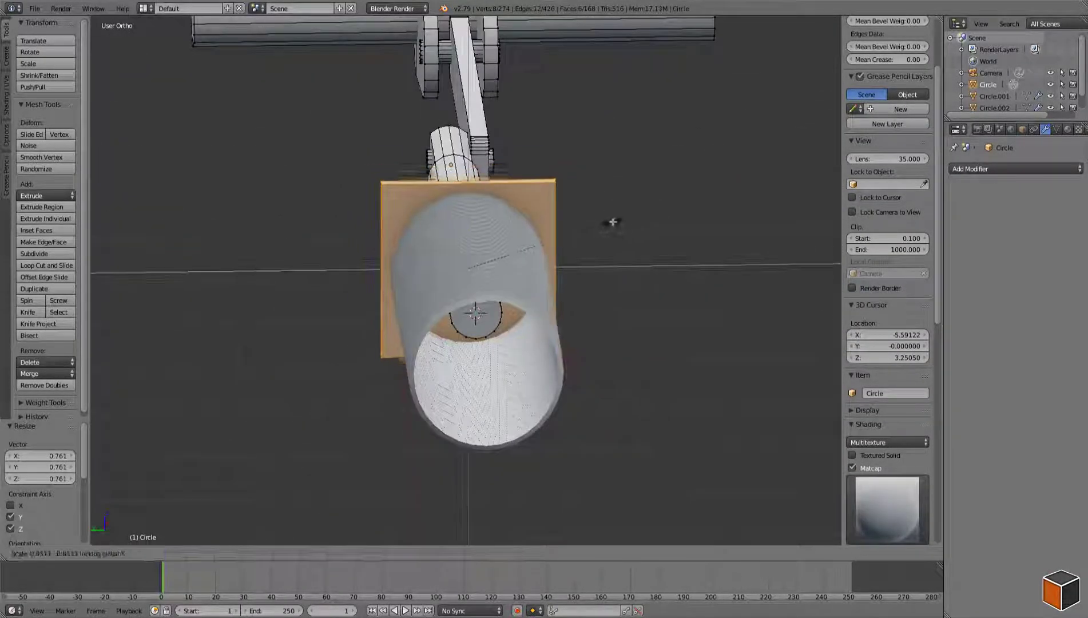
key(a)
- Bevel the square plate's corners to round them
mouse_move(467, 281)
middle_down()
mouse_move(515, 241)
mouse_move(560, 229)
mouse_move(435, 269)
mouse_move(401, 297)
middle_up()
middle_drag(515, 258, 549, 217)
key(KP_3)
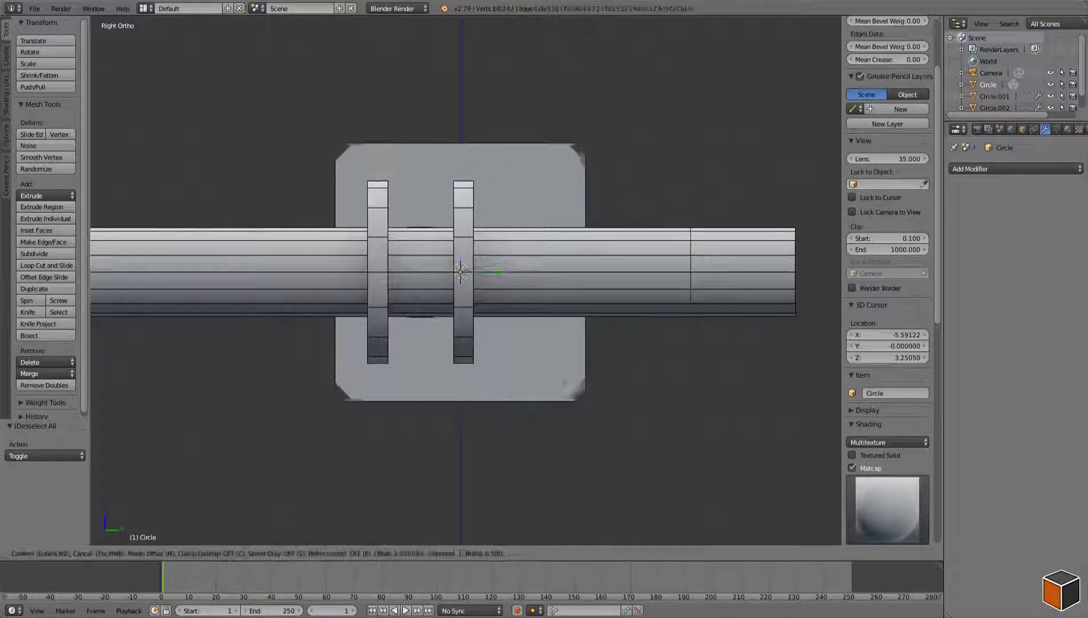
key(Tab)
key(Tab)
key(ctrl+b)
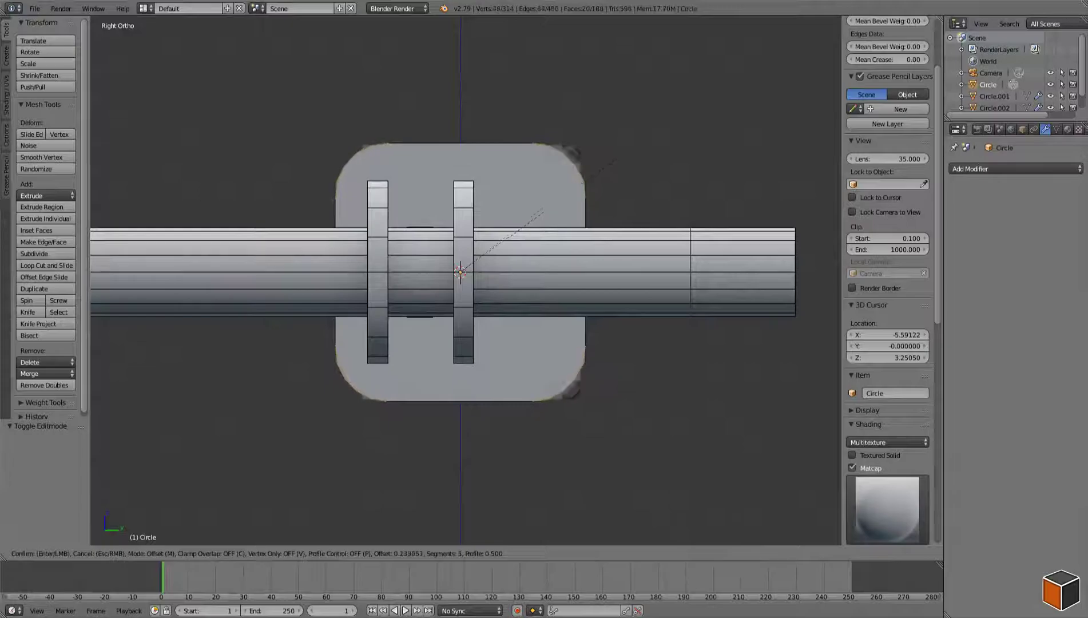
click(544, 210)
- Duplicate the end plate and place the copy at the coil's other end
key(Tab)
key(a)
mouse_move(486, 169)
middle_down()
mouse_move(663, 236)
mouse_move(573, 402)
middle_up()
middle_drag(400, 286, 457, 258)
key(Tab)
key(KP_7)
scroll(518, 214, up, 5)
key(shift+d)
click(518, 214)
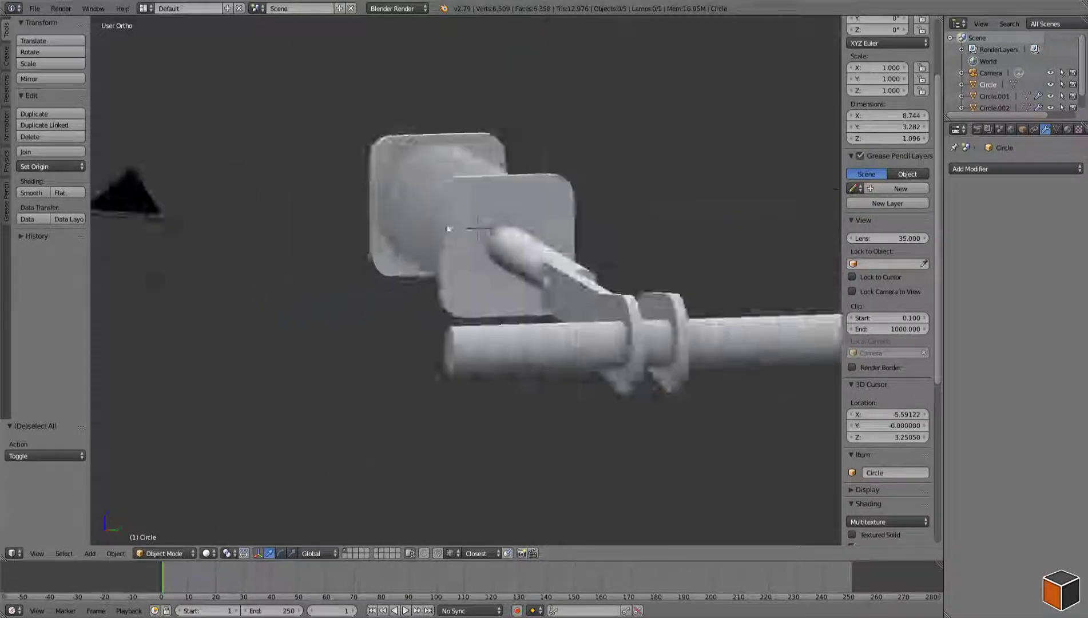
- Add a circle at the end plate and scale it down to 0.687 in side view
scroll(324, 360, up, 4)
click(542, 186)
key(Tab)
key(shift+a)
scroll(466, 280, down, 3)
key(KP_3)
scroll(636, 199, up, 4)
key(s)
click(563, 238)
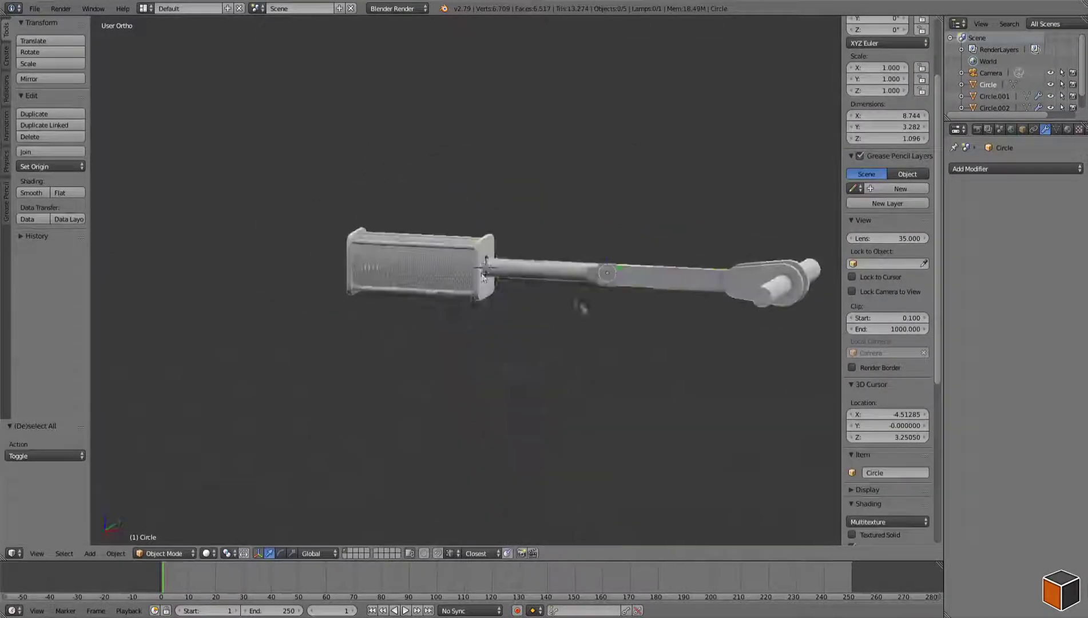
middle_drag(472, 326, 657, 369)
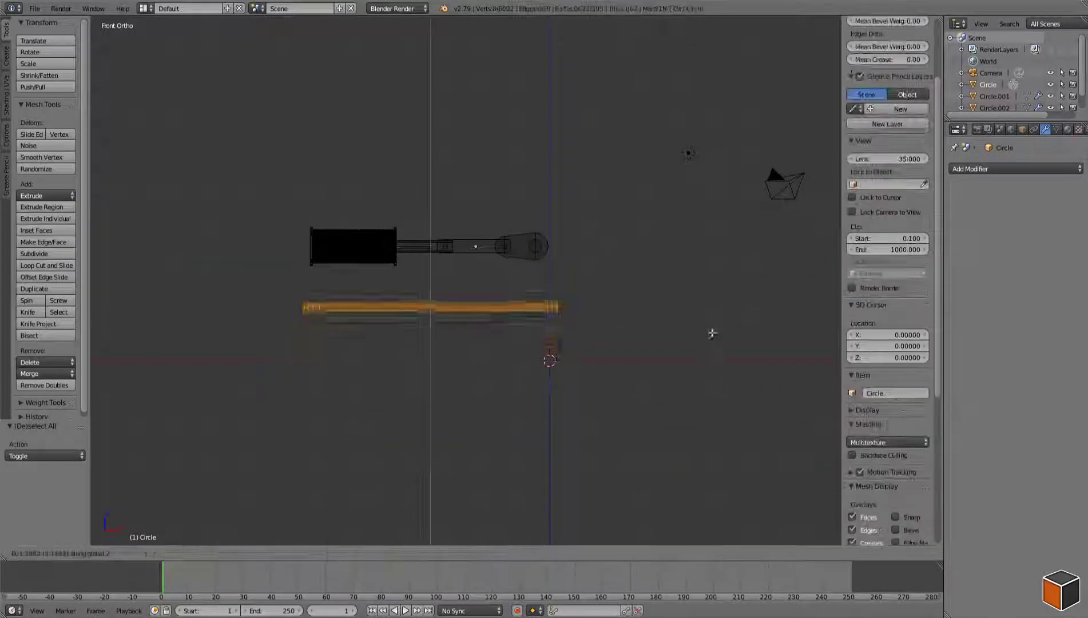
- Confirm lowering the base plate slightly and leave Edit Mode
key(Escape)
key(Tab)
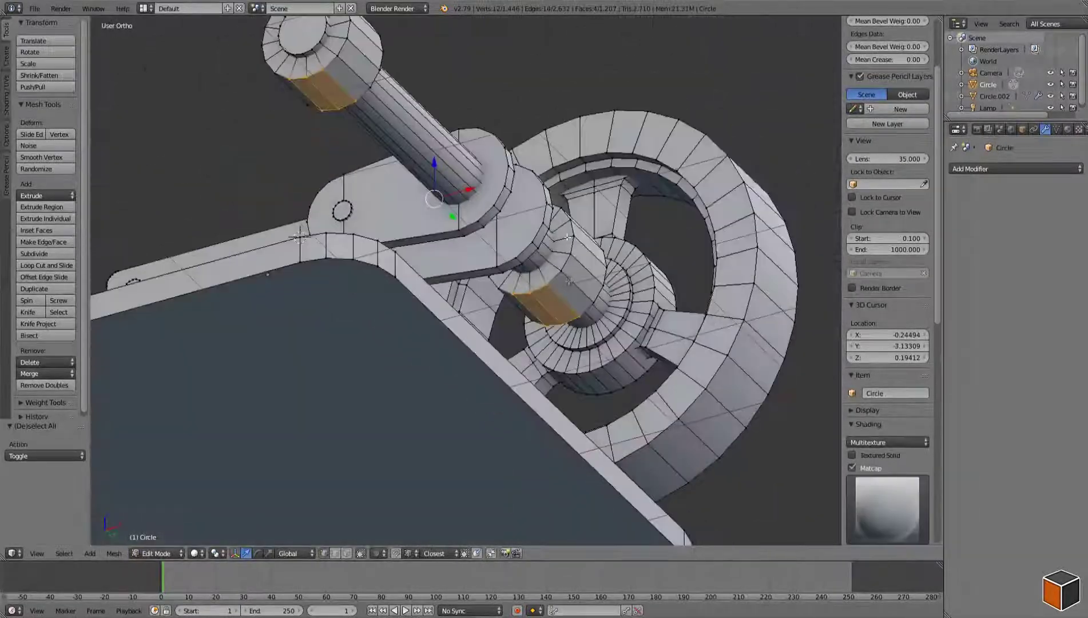
- Extrude a thin square foot plate under the first crank pillar
middle_drag(515, 275, 600, 315)
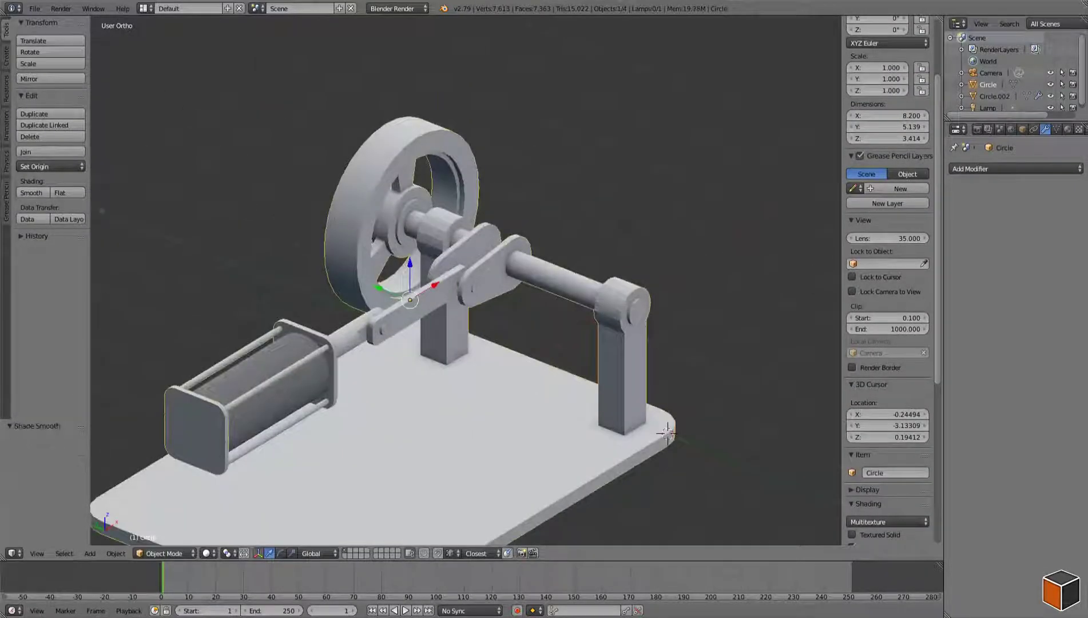
mouse_move(584, 295)
middle_down()
mouse_move(534, 301)
mouse_move(403, 275)
mouse_move(467, 317)
middle_up()
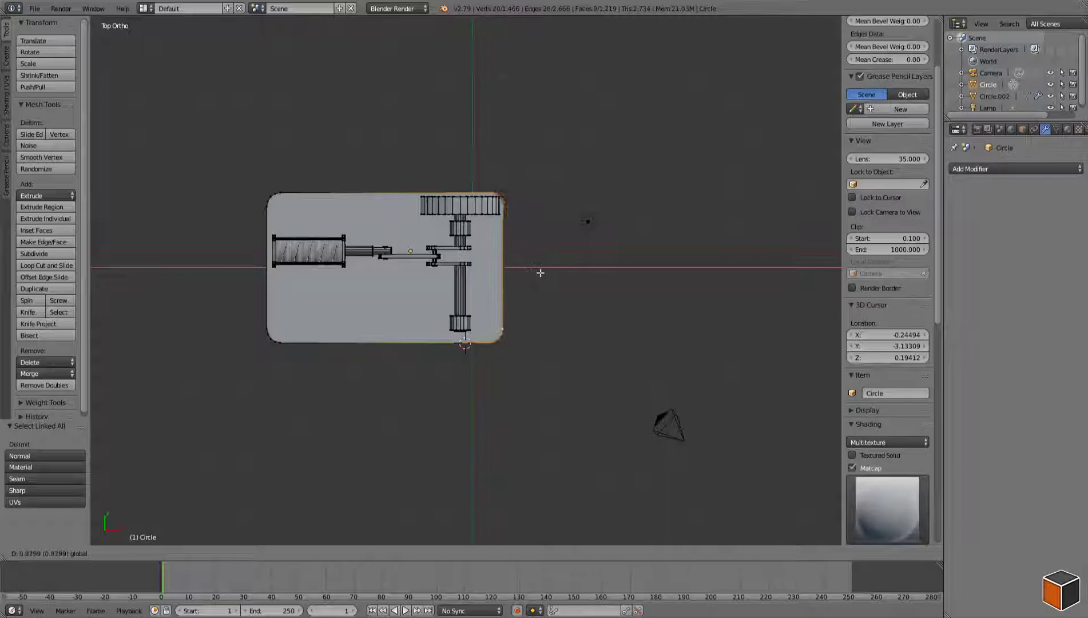
key(a)
scroll(540, 273, up, 3)
scroll(541, 273, up, 2)
middle_drag(541, 273, 342, 371)
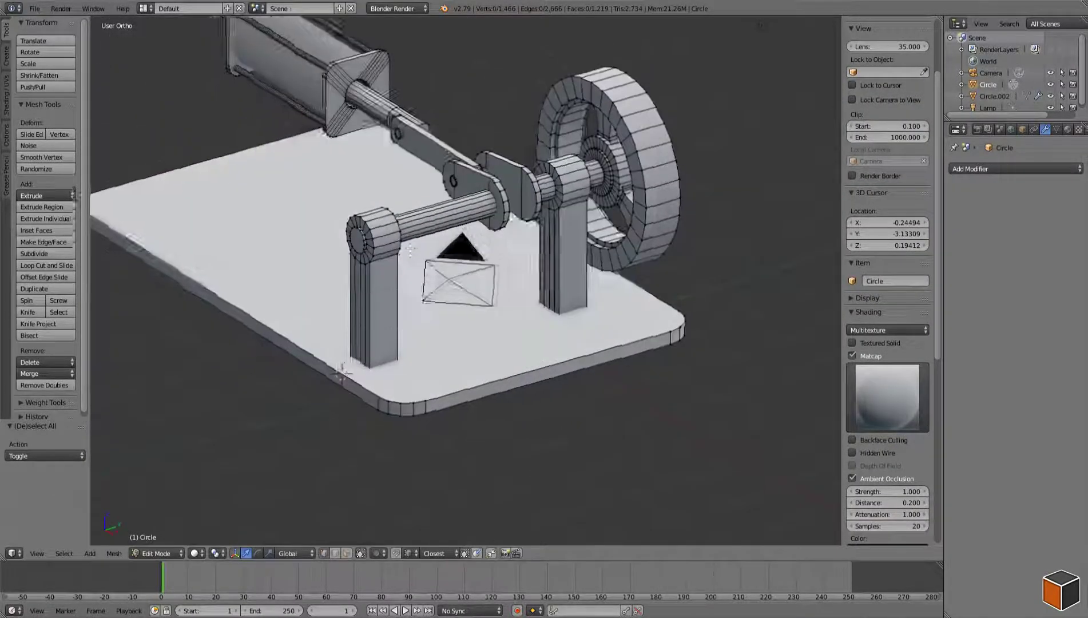
scroll(409, 248, down, 3)
key(z)
key(z)
middle_drag(498, 308, 435, 320)
scroll(435, 320, up, 4)
key(e)
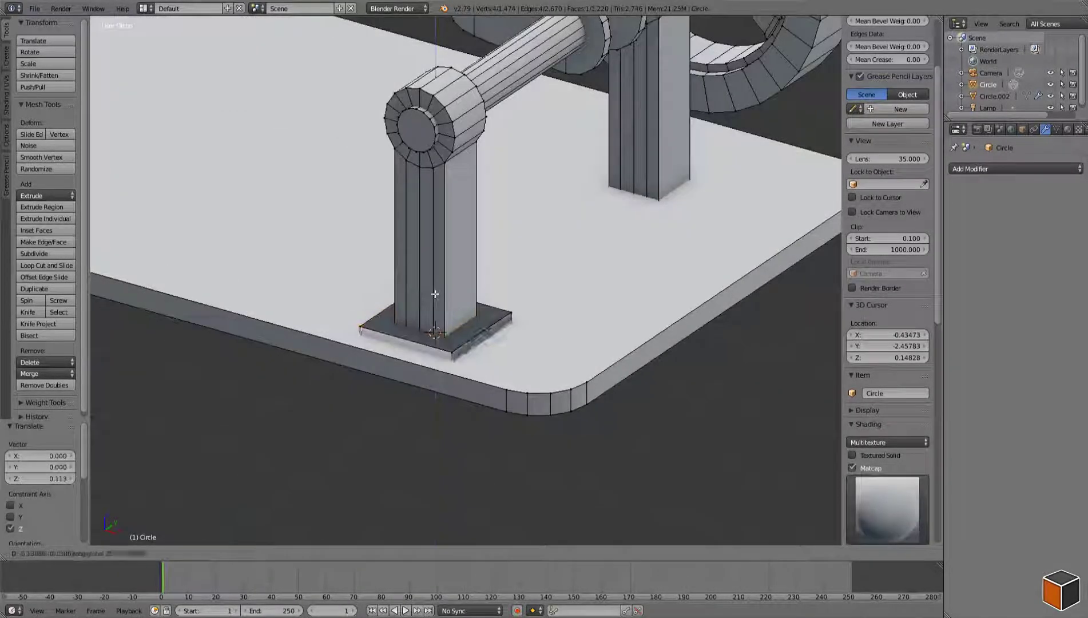
- Snap the 3D cursor to the other pillar's base and duplicate the foot plate there
right_click(486, 330)
key(shift+s)
click(649, 186)
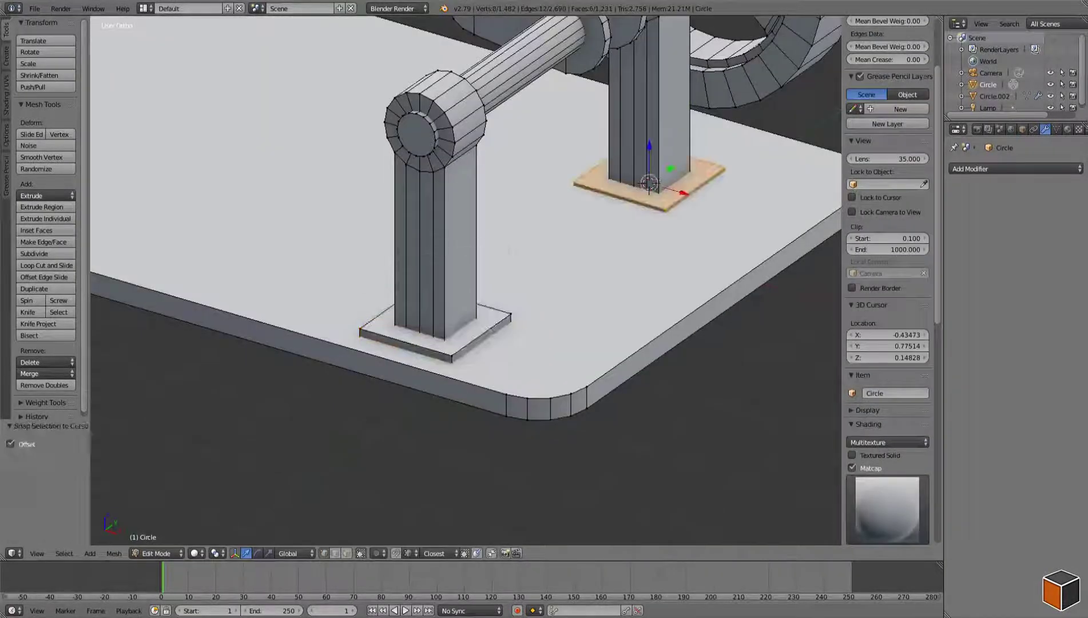
click(496, 289)
key(Tab)
key(a)
scroll(656, 220, down, 3)
mouse_move(656, 219)
middle_down()
mouse_move(767, 249)
mouse_move(496, 288)
mouse_move(576, 299)
middle_up()
scroll(496, 288, up, 4)
- Extrude another foot plate region and select it whole in top wireframe view
key(Tab)
scroll(576, 299, up, 3)
scroll(515, 246, up, 3)
scroll(428, 197, up, 2)
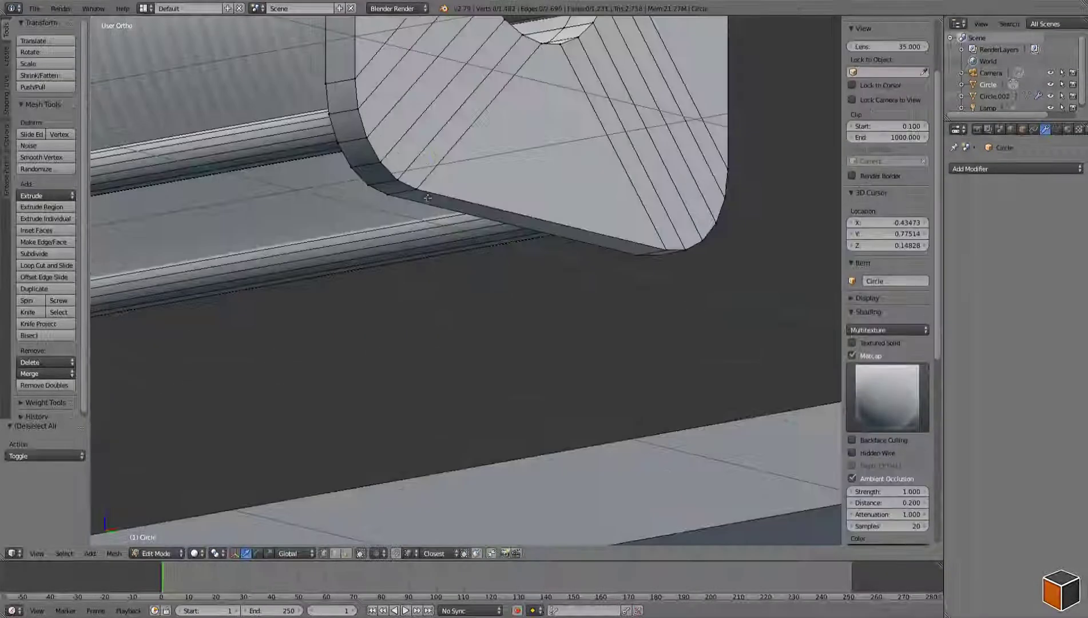
scroll(658, 241, down, 3)
scroll(658, 241, down, 3)
middle_drag(658, 241, 576, 260)
key(KP_1)
scroll(414, 321, down, 3)
middle_drag(401, 286, 415, 321)
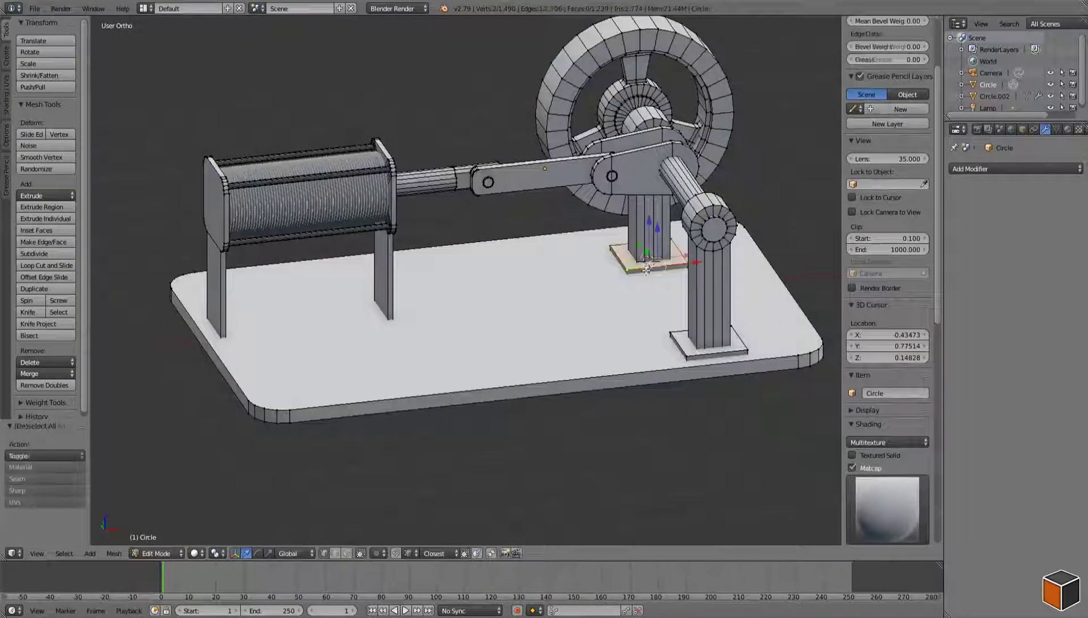
key(KP_7)
key(z)
key(ctrl+l)
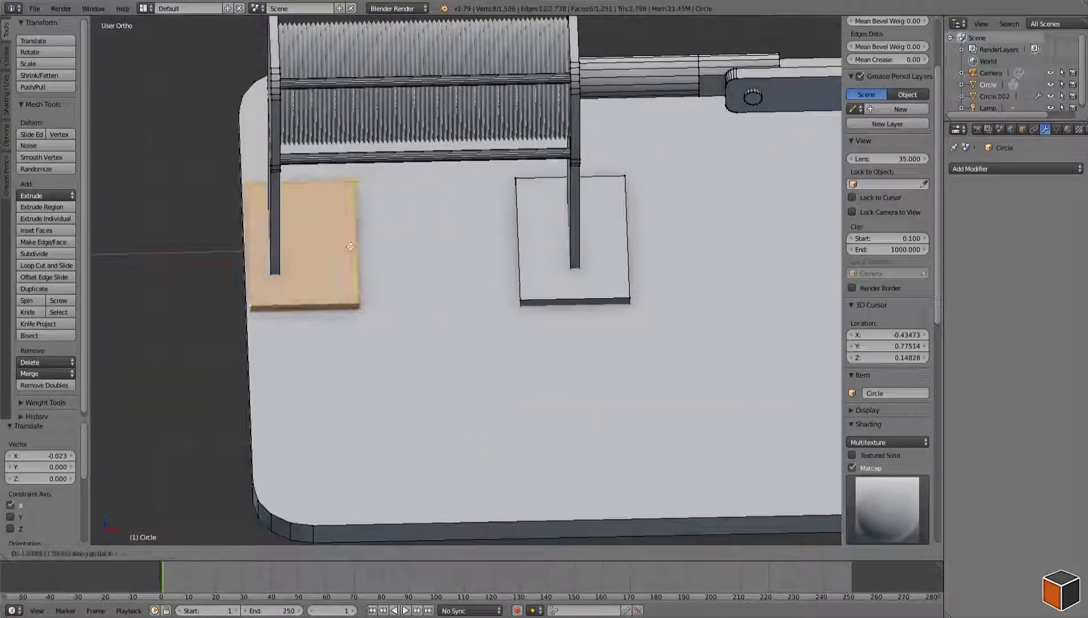
- Inspect the coil stand's feet and move the selected part into position
key(Tab)
key(Tab)
scroll(515, 275, up, 4)
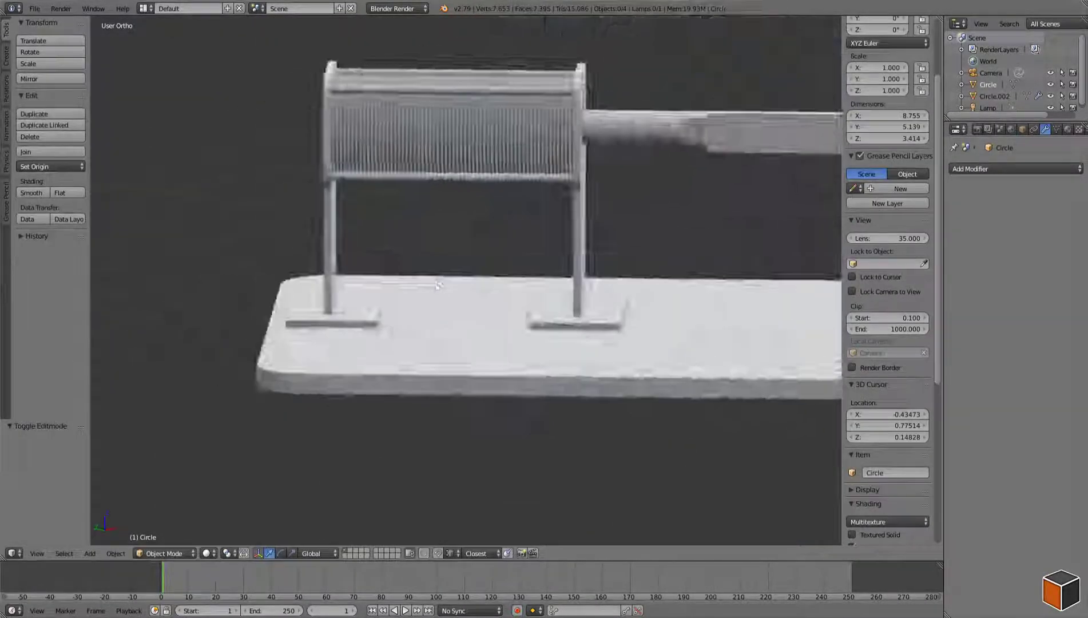
middle_drag(515, 274, 401, 240)
key(KP_3)
key(z)
key(g)
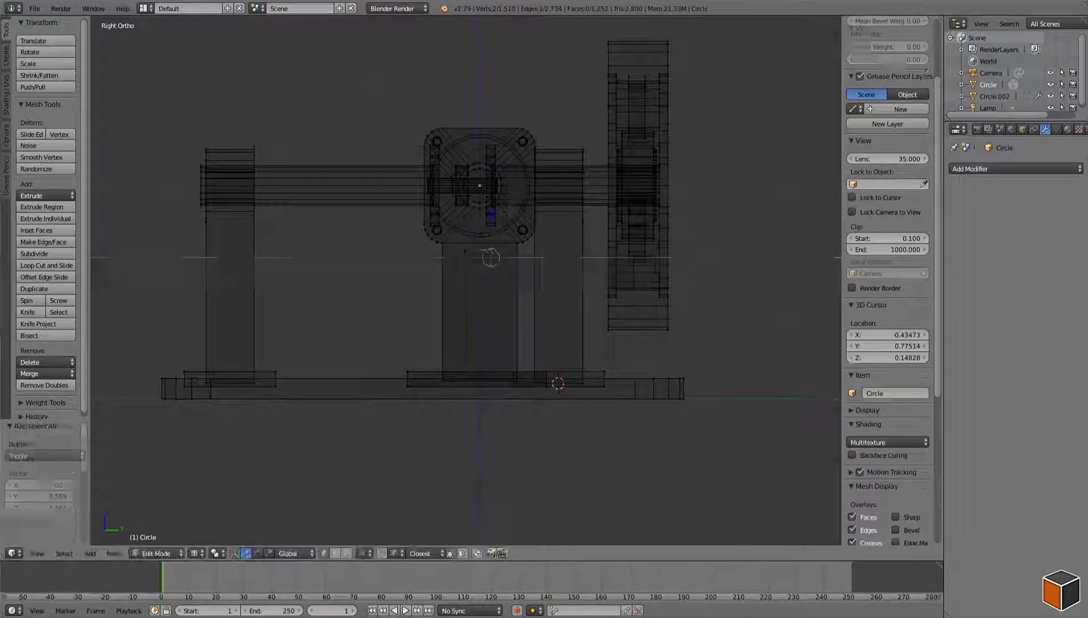
- Start the slim post by narrowing its face and circle along the Y axis
scroll(522, 189, up, 2)
key(a)
key(s)
key(y)
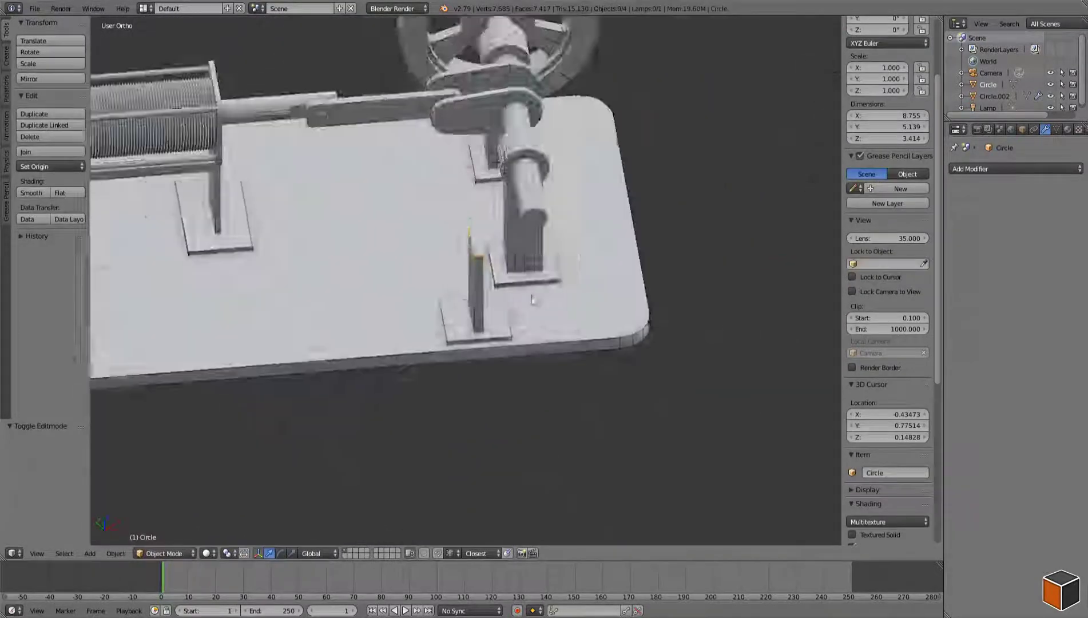
scroll(489, 294, up, 2)
key(s)
key(y)
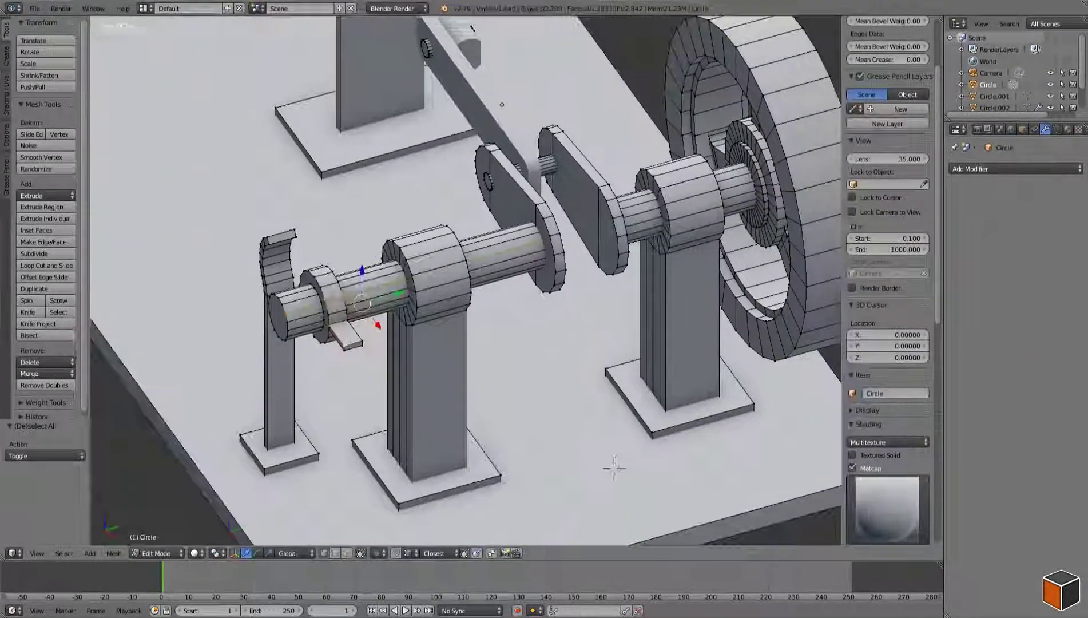
- Select the whole linked crank shaft mesh
key(ctrl+l)
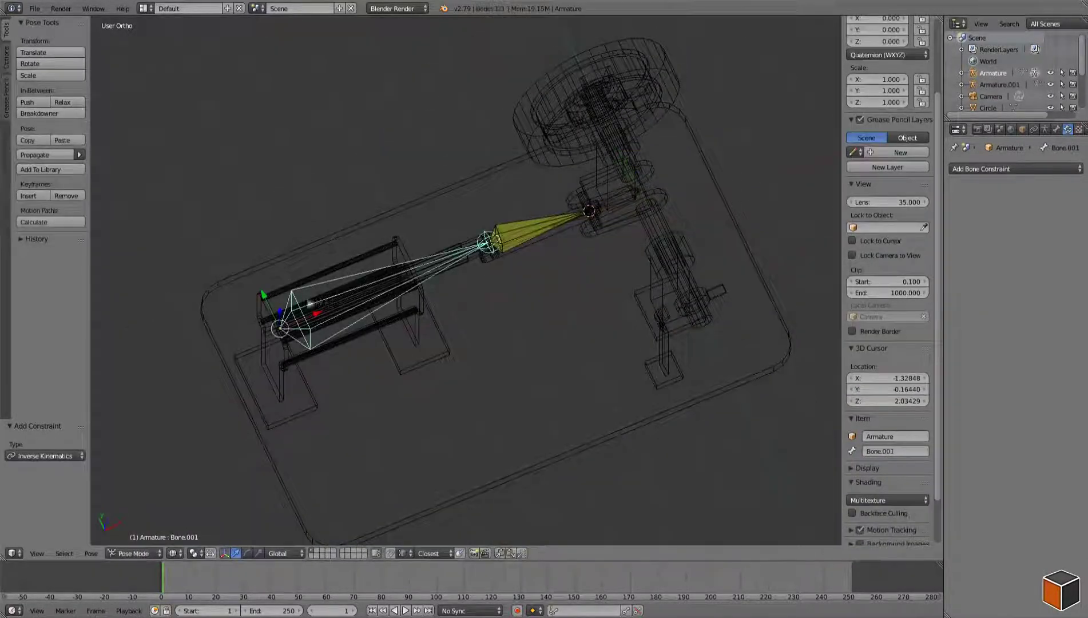
- Parent the connecting rod to its selected bone
scroll(1011, 343, down, 5)
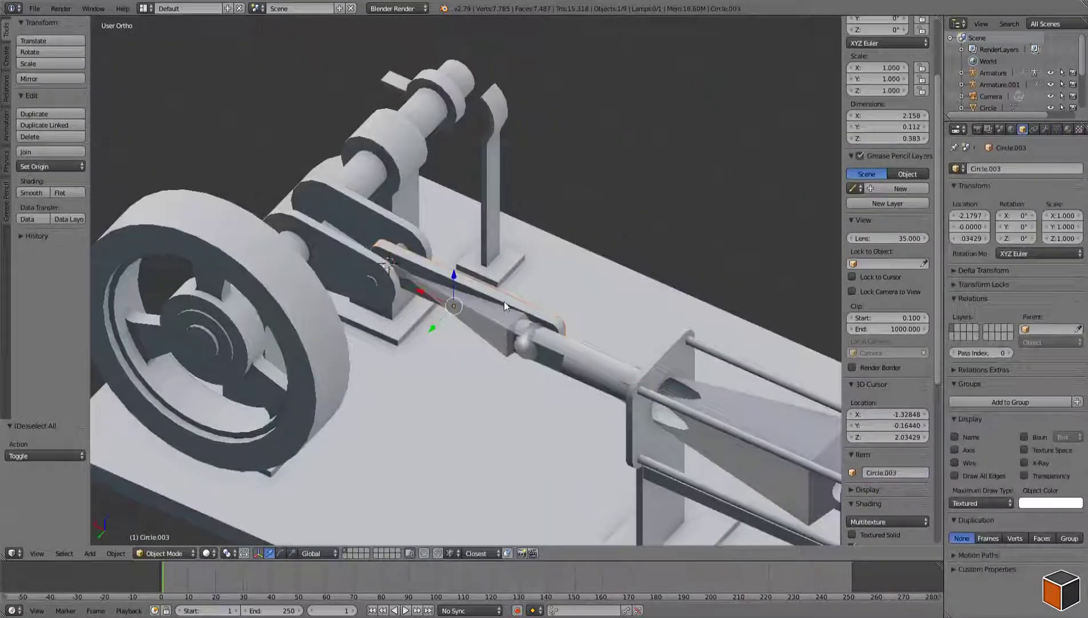
key(ctrl+p)
click(458, 396)
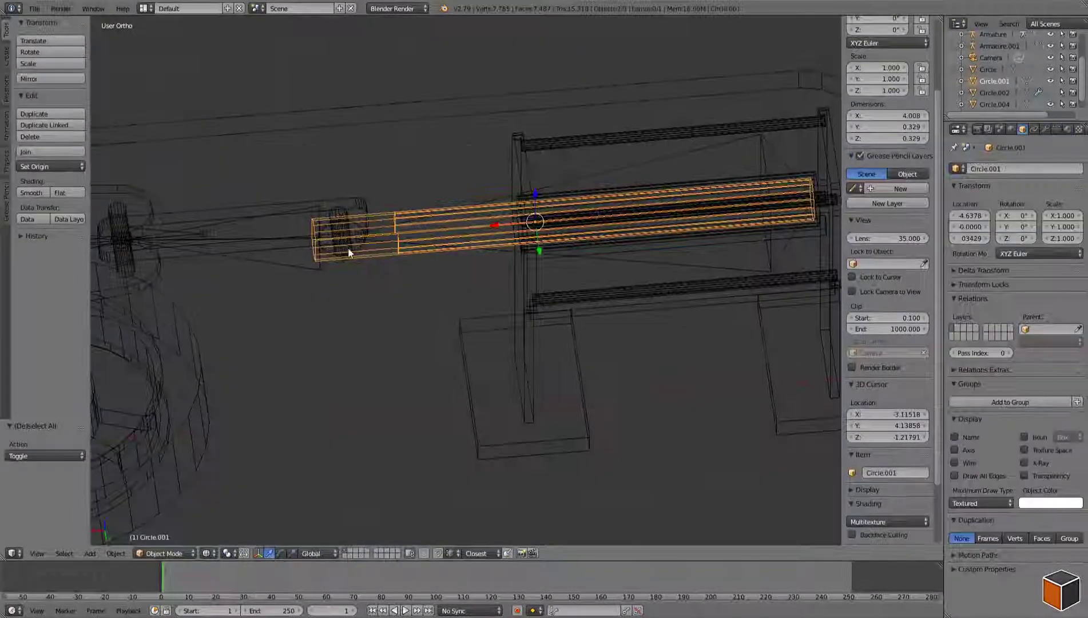
- Parent the piston rod, then add a Copy Rotation constraint to the bone
key(ctrl+p)
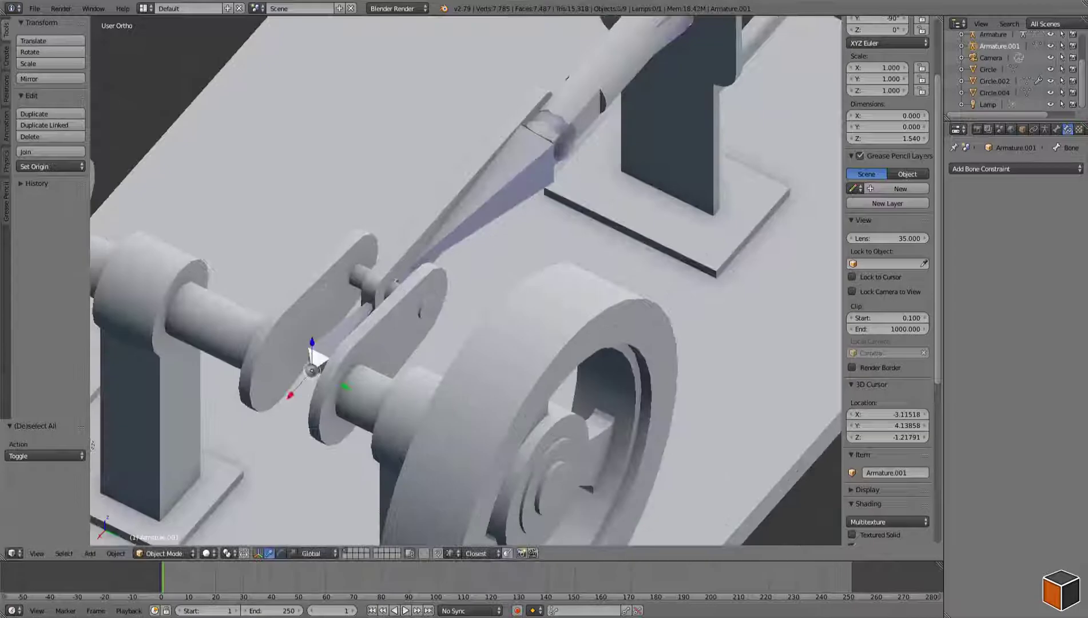
click(1016, 169)
click(891, 206)
- Target Circle.004 with the Copy Rotation constraint, using Local Space for both spaces
click(985, 307)
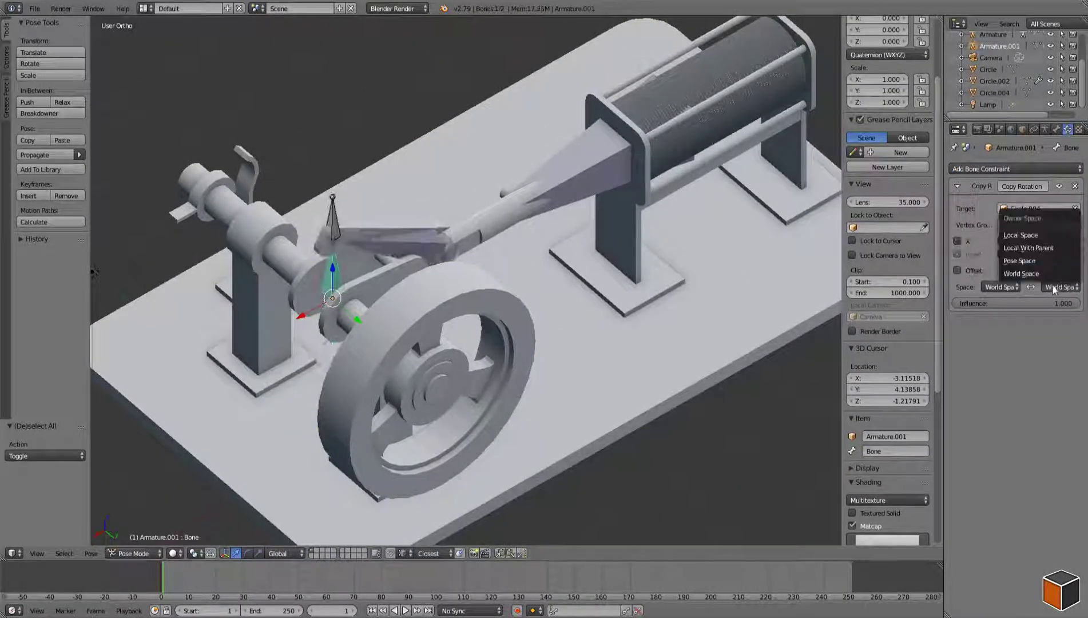
click(1021, 234)
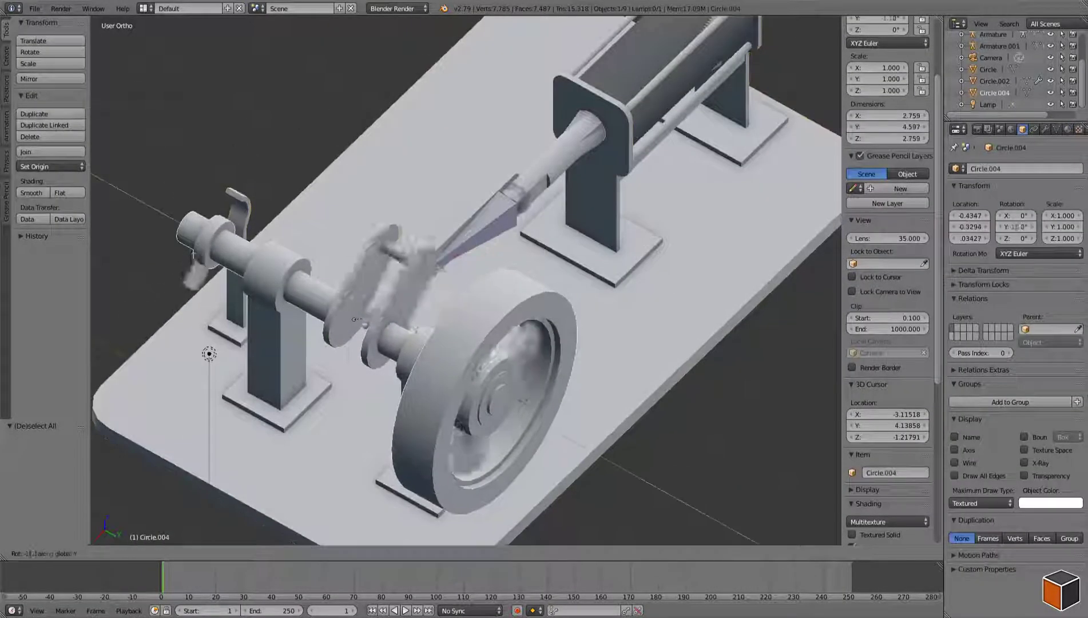
click(1000, 286)
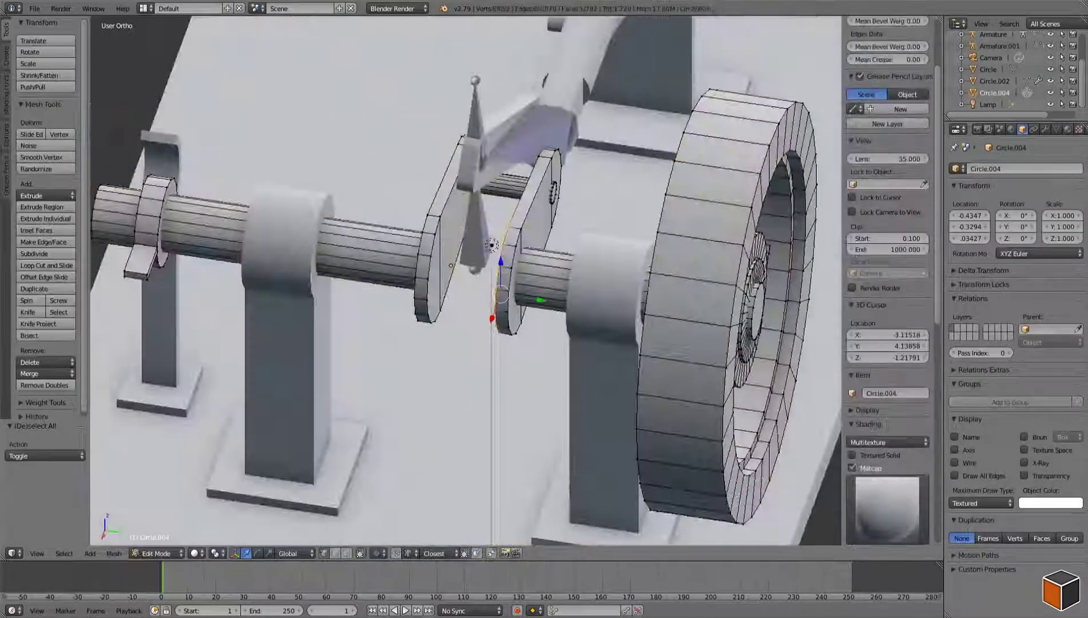
- Select the linked crank disc rings, then return to Object Mode
key(ctrl+l)
click(1057, 130)
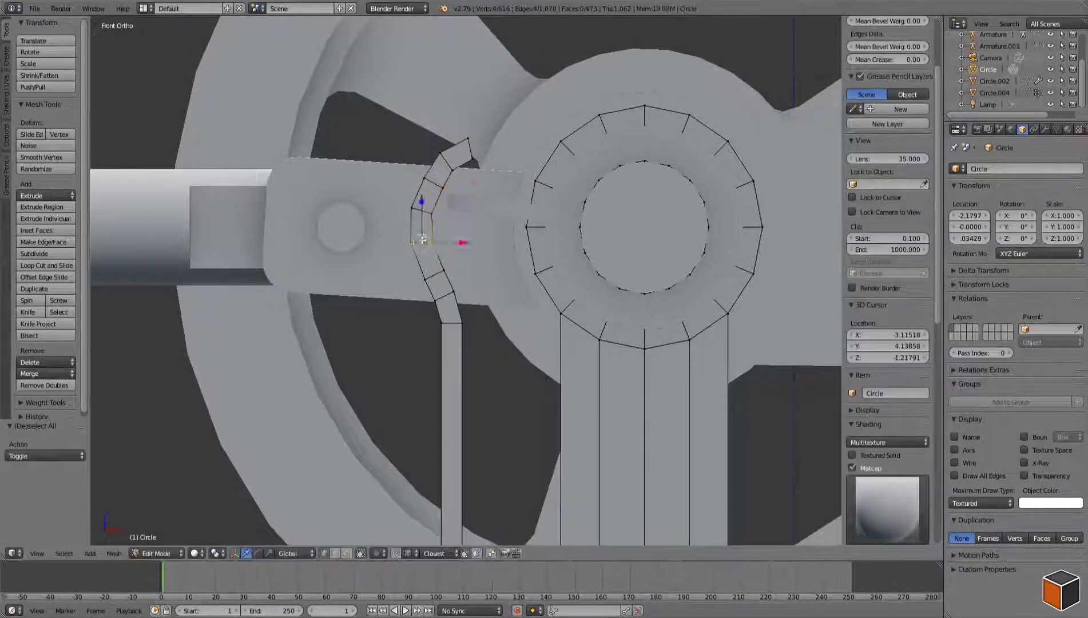
key(Tab)
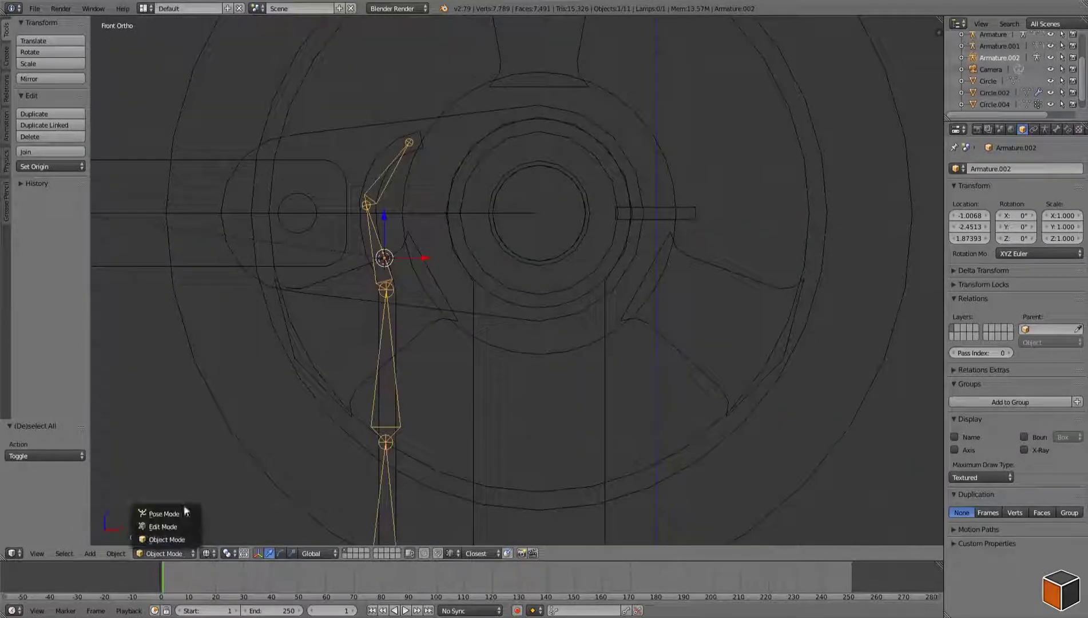
- Switch Armature.002 into Pose Mode and deselect all its bones
click(185, 513)
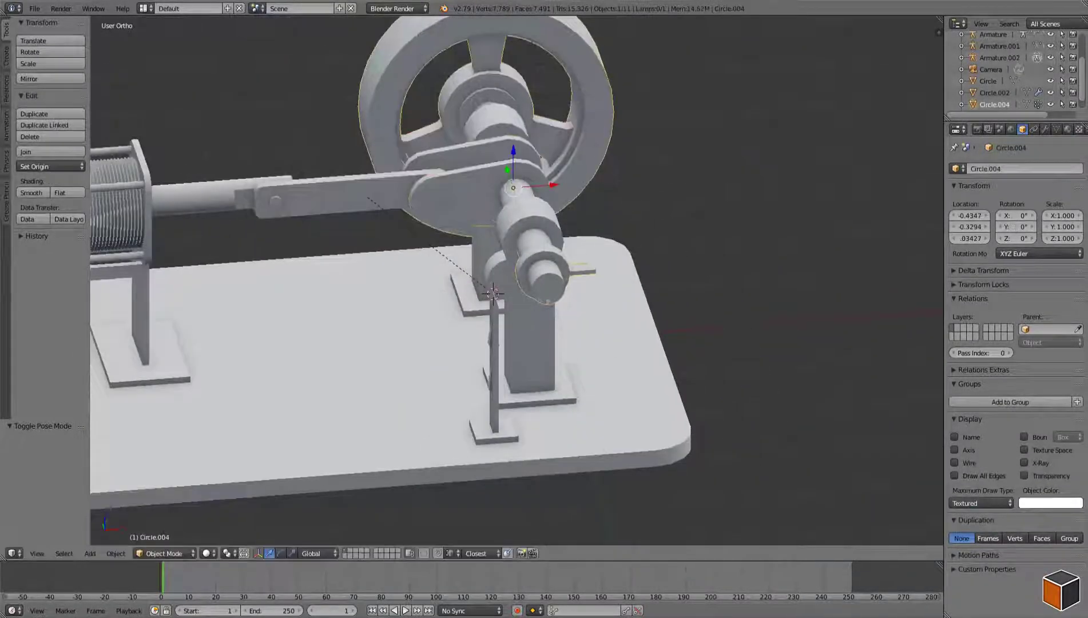
key(a)
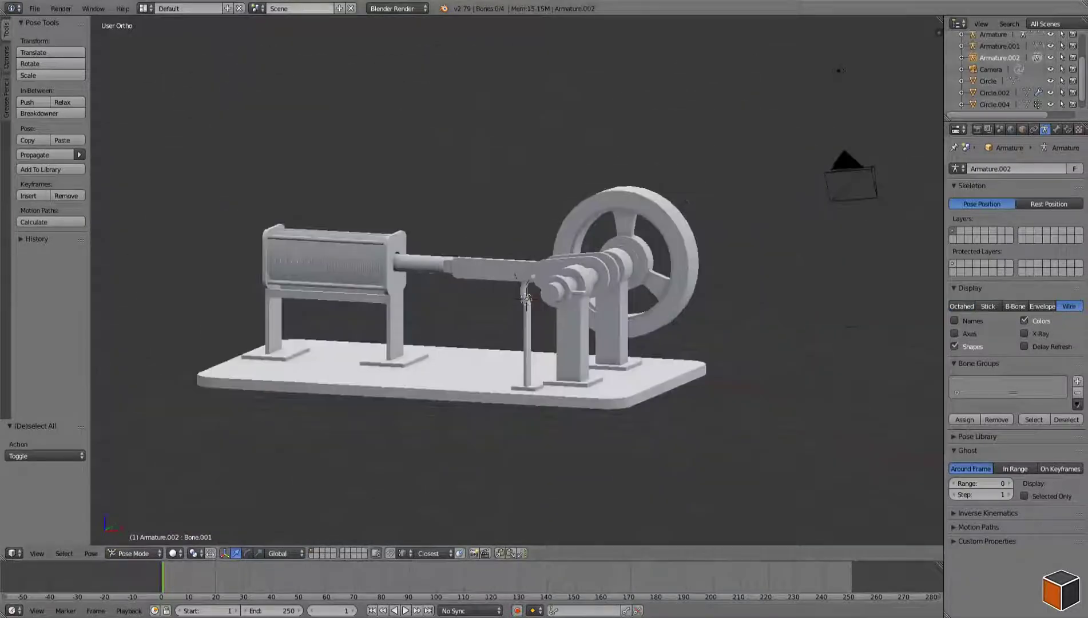
- Keyframe the flywheel's 300° rotation
click(977, 129)
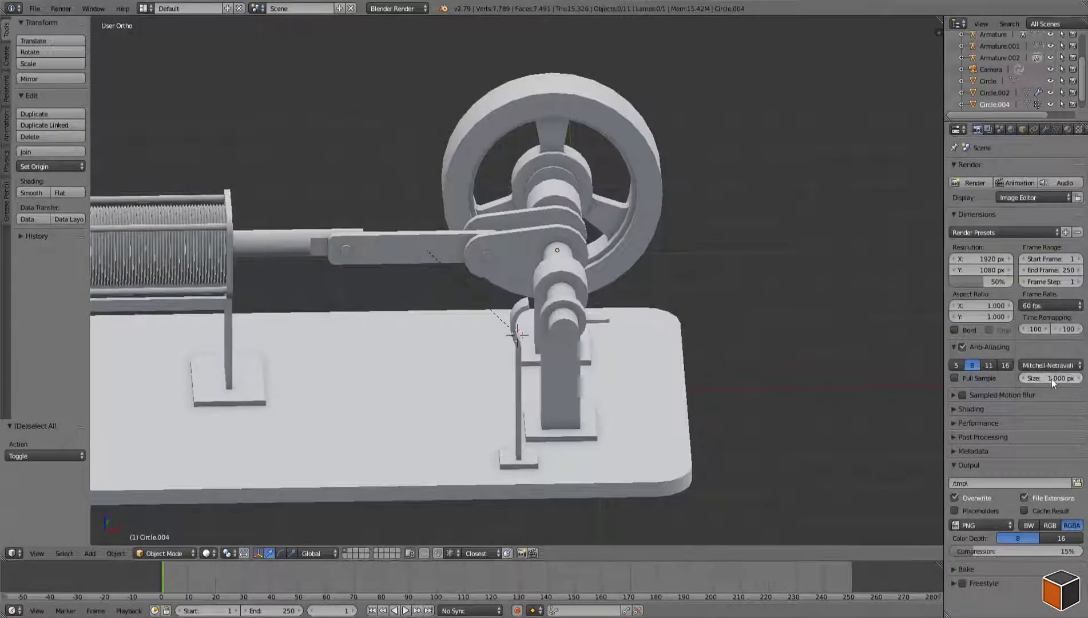
drag(367, 578, 328, 573)
right_click(660, 236)
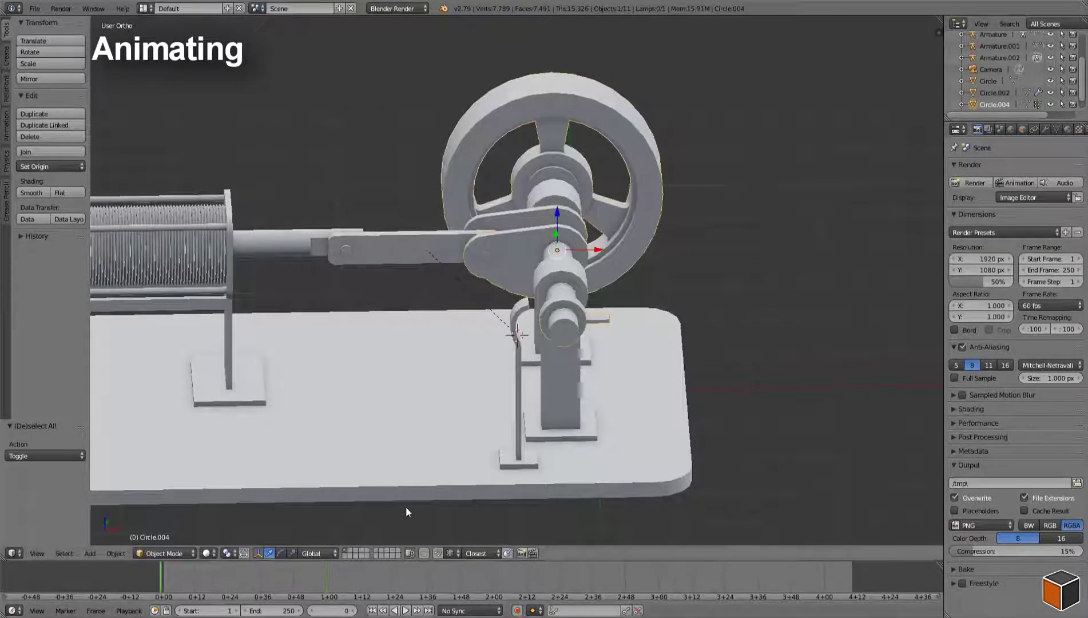
key(i)
click(591, 198)
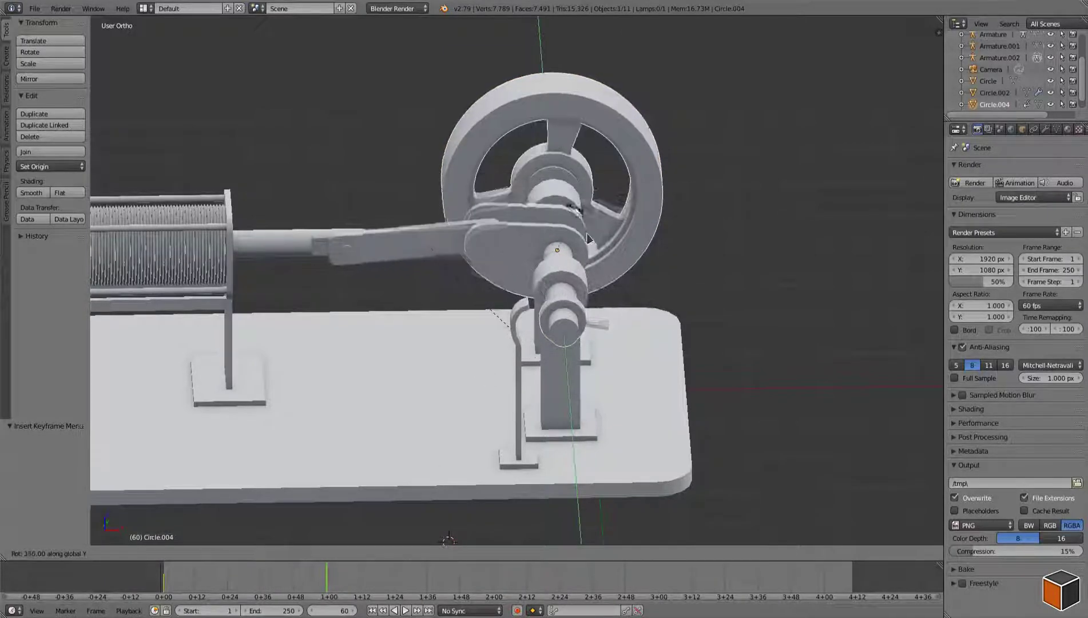
key(Return)
key(shift+Left)
- Play the animation, set the end frame to 60, and show a keyframe overview area
key(alt+a)
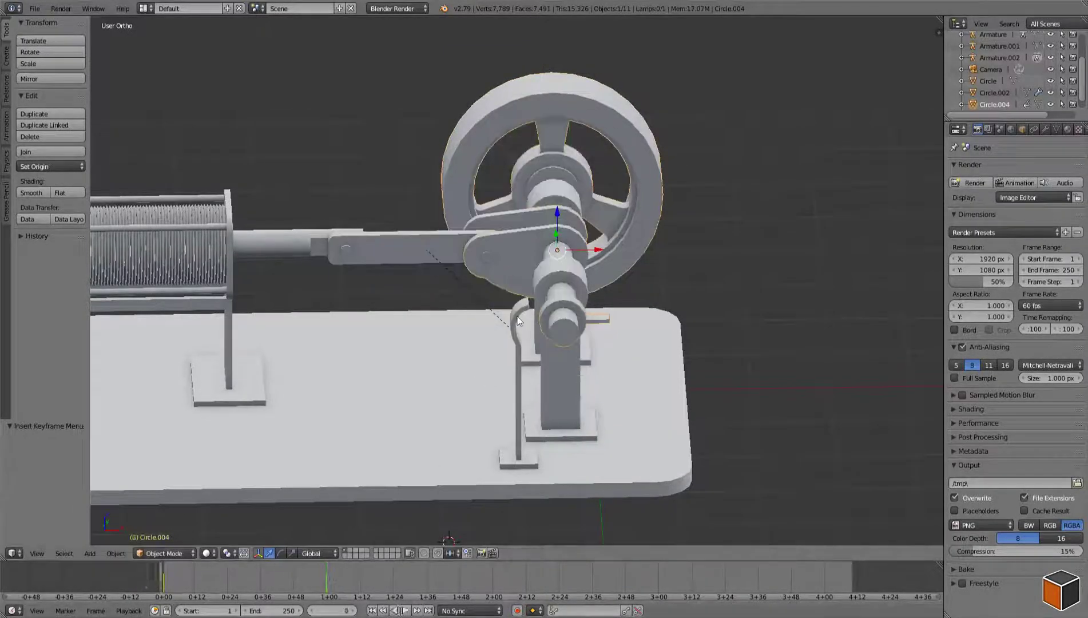
key(Return)
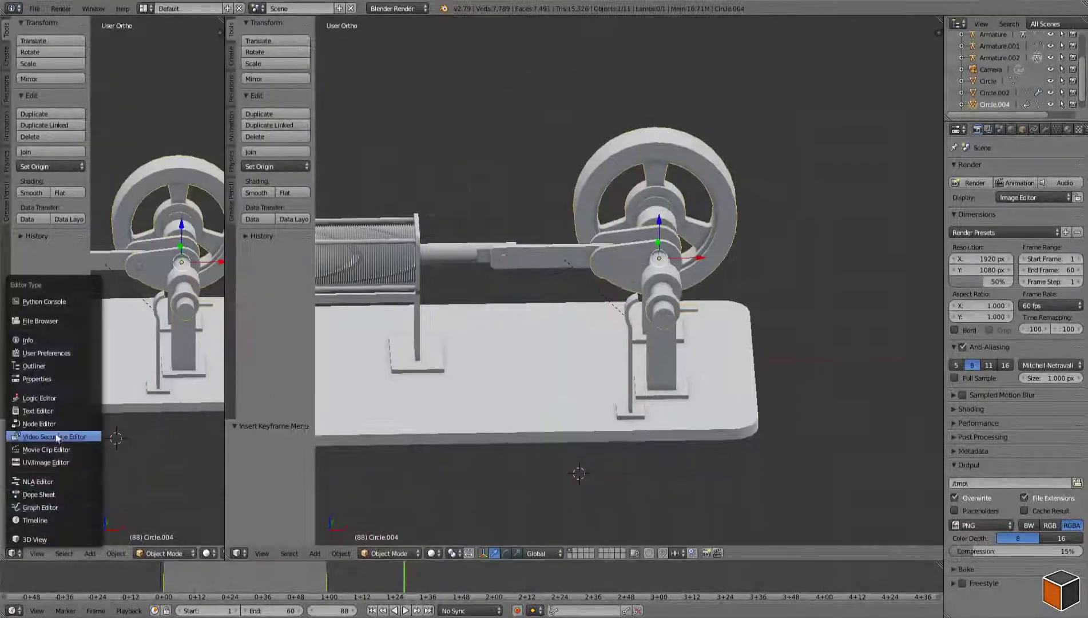
click(59, 494)
- Set the flywheel keyframes to Linear interpolation and play the animation
click(151, 554)
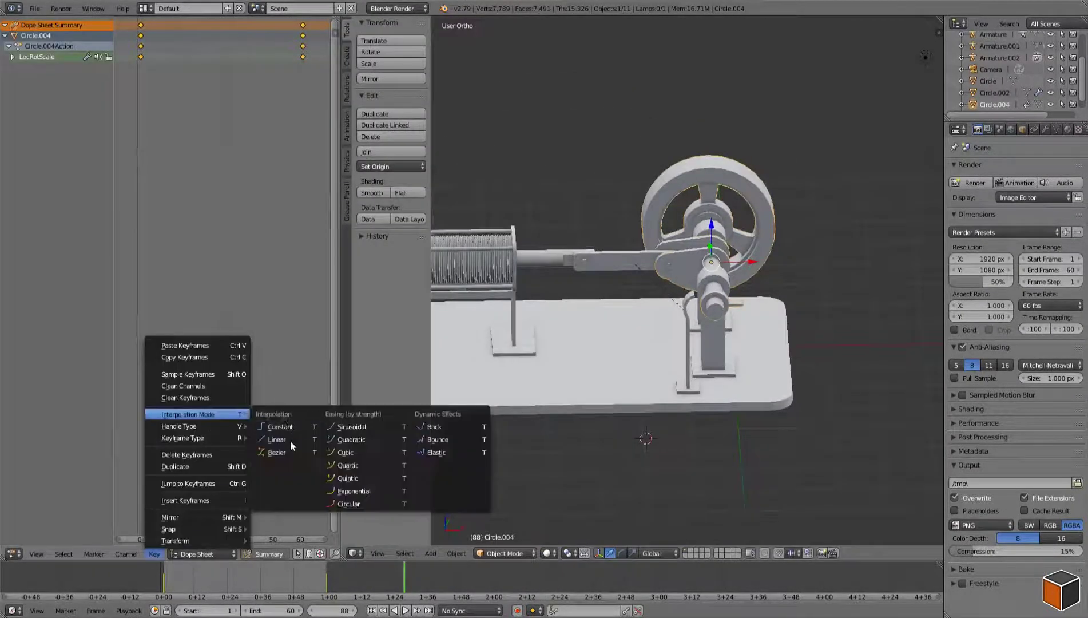
click(290, 441)
key(alt+a)
- Review the playing animation from several views and reselect the flywheel
middle_drag(574, 386, 706, 258)
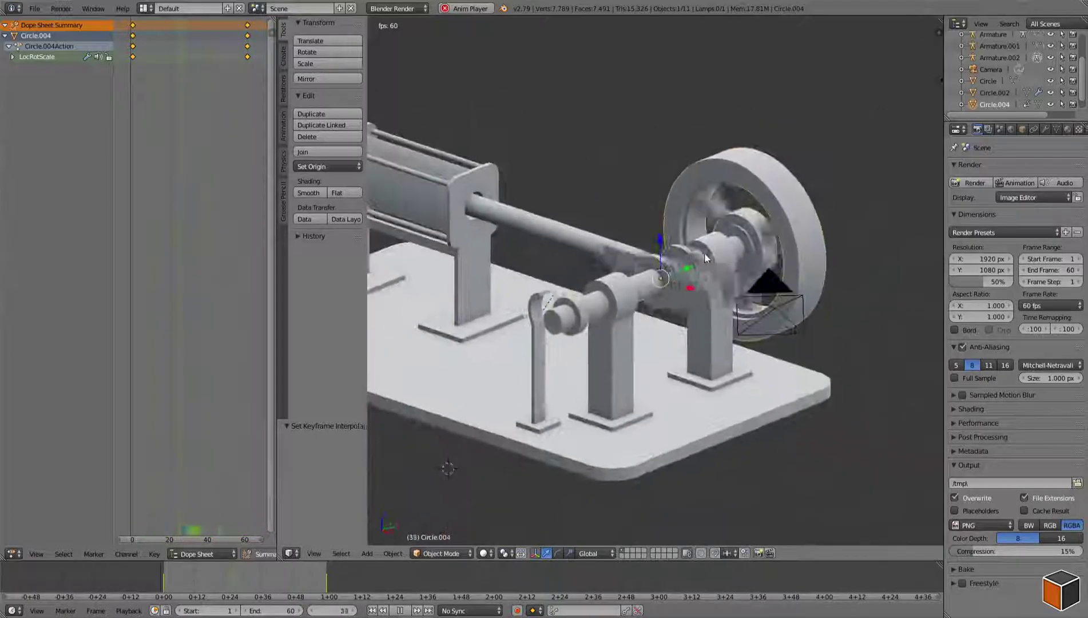
key(KP_3)
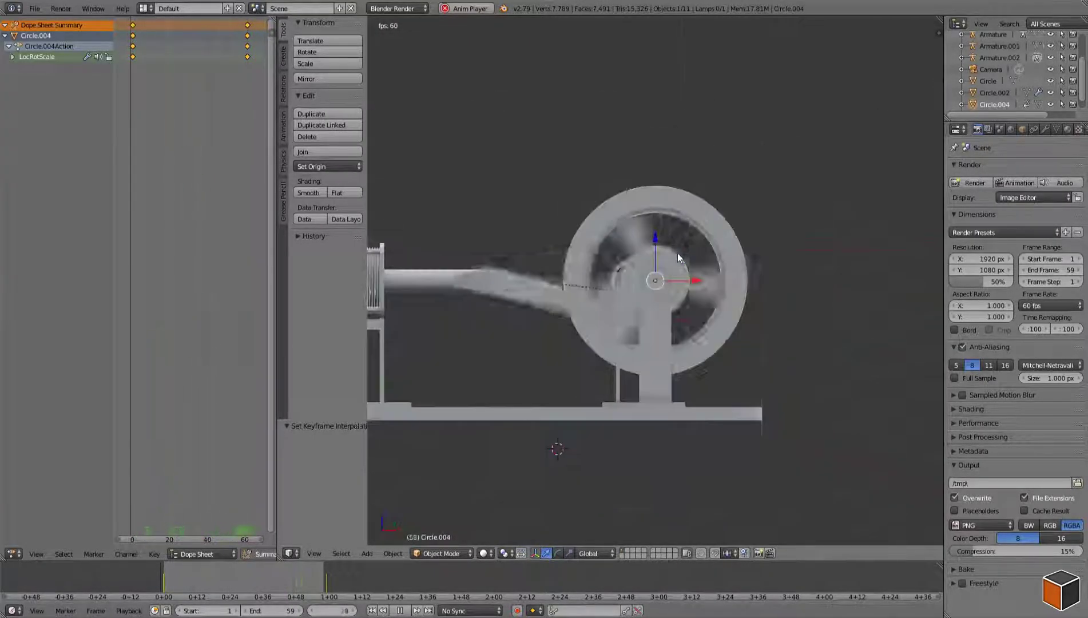
key(ctrl+KP_3)
scroll(656, 282, up, 3)
key(a)
middle_drag(471, 486, 539, 540)
key(z)
right_click(606, 378)
key(z)
key(KP_1)
scroll(598, 298, up, 3)
key(alt+a)
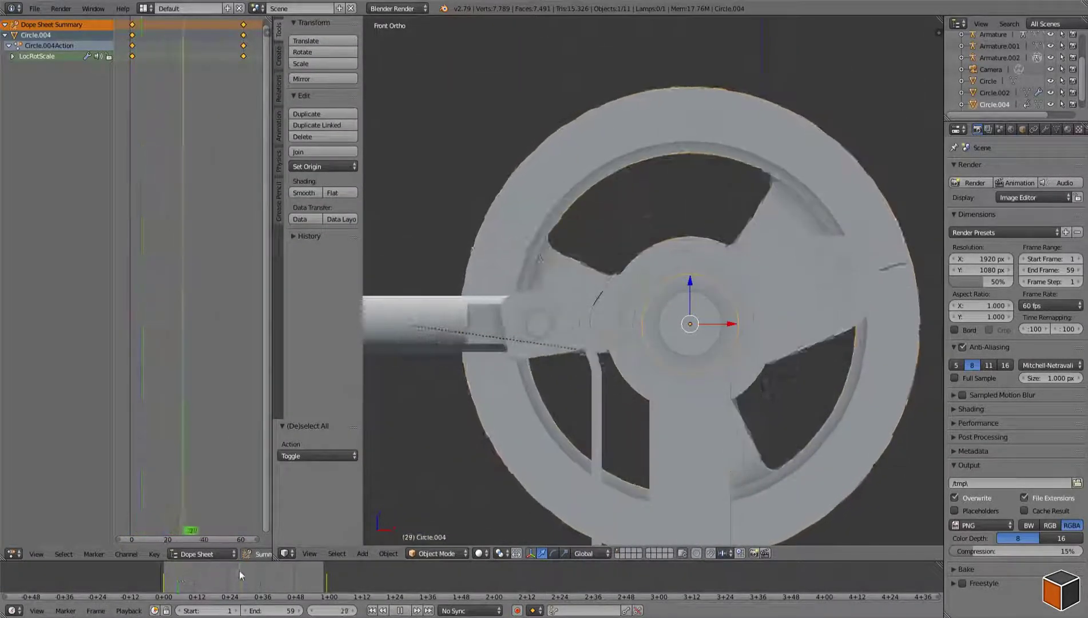
- Key the rod bone's rotation at frame 32, then pose it at frame 34
drag(239, 571, 250, 572)
scroll(562, 315, up, 3)
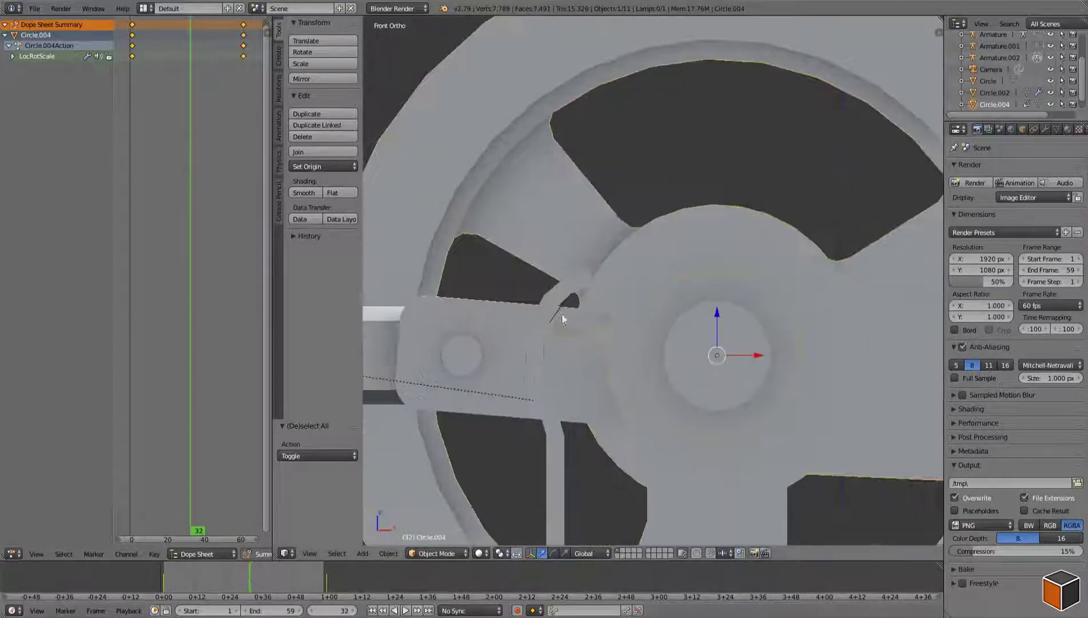
key(i)
click(591, 283)
scroll(548, 401, up, 2)
key(Right)
key(Right)
click(654, 254)
- Rotate and key the rod bone on frames 34 through 37 to follow the crank
key(i)
click(654, 254)
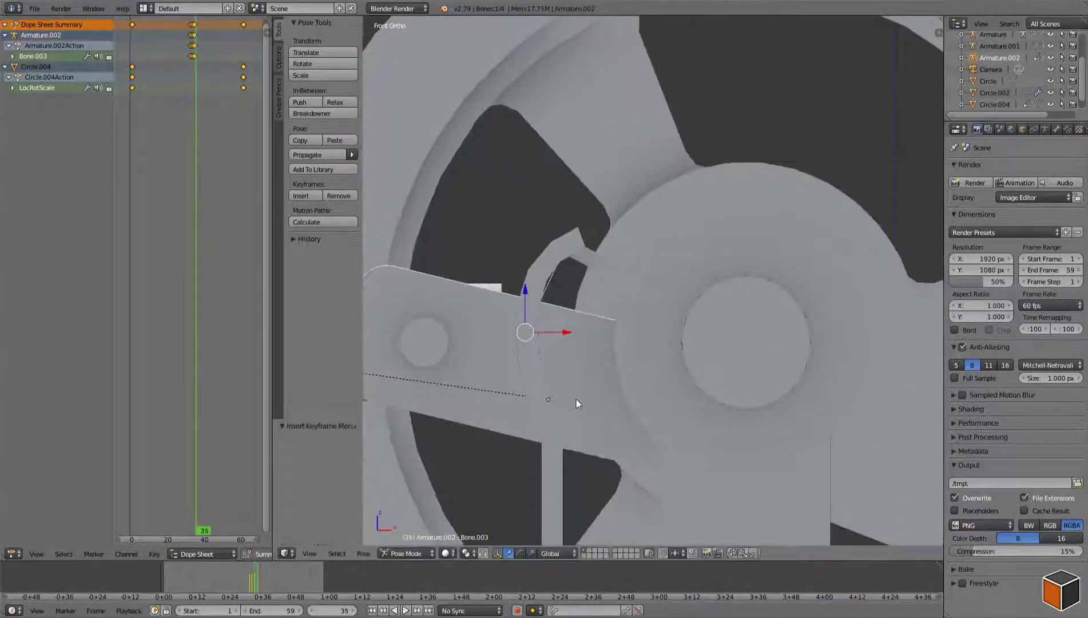
key(Right)
key(Right)
key(r)
click(654, 259)
key(r)
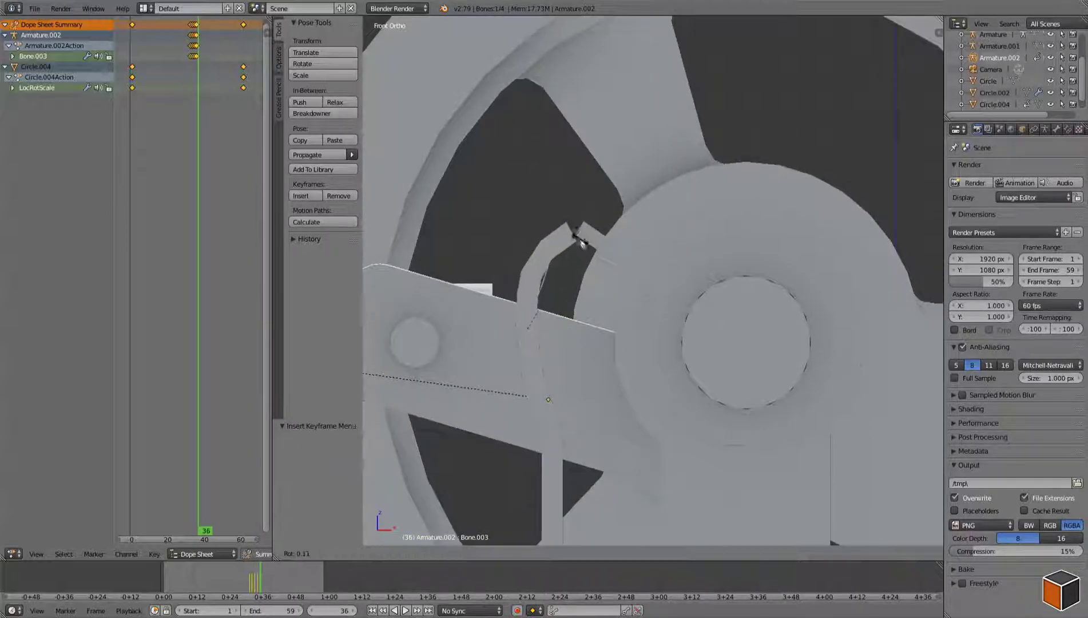
click(563, 408)
key(i)
key(Right)
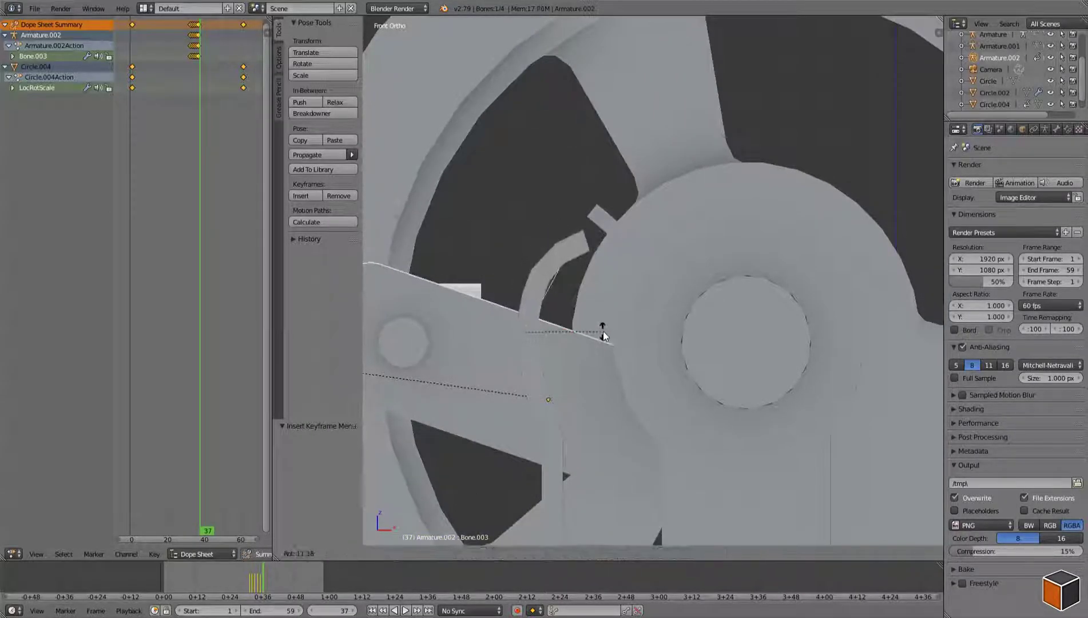
- Play back to check the rod, then reselect its armature in Pose Mode
key(alt+a)
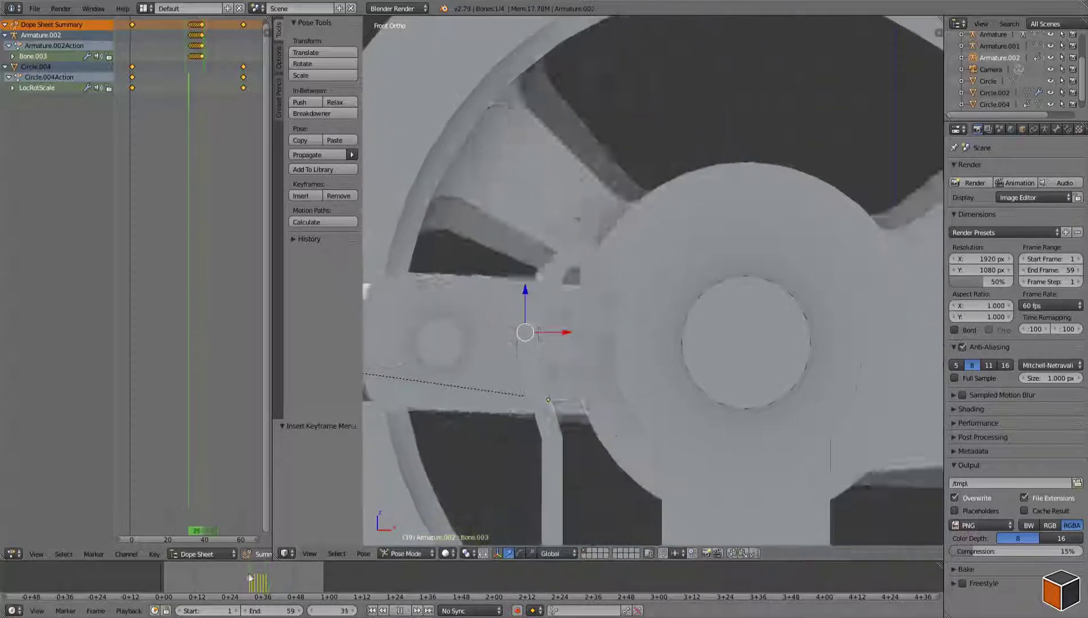
mouse_move(572, 343)
middle_down()
mouse_move(607, 320)
mouse_move(572, 275)
mouse_move(563, 344)
middle_up()
scroll(606, 320, down, 5)
key(ctrl+Tab)
key(a)
middle_drag(564, 509, 612, 461)
middle_drag(511, 290, 652, 374)
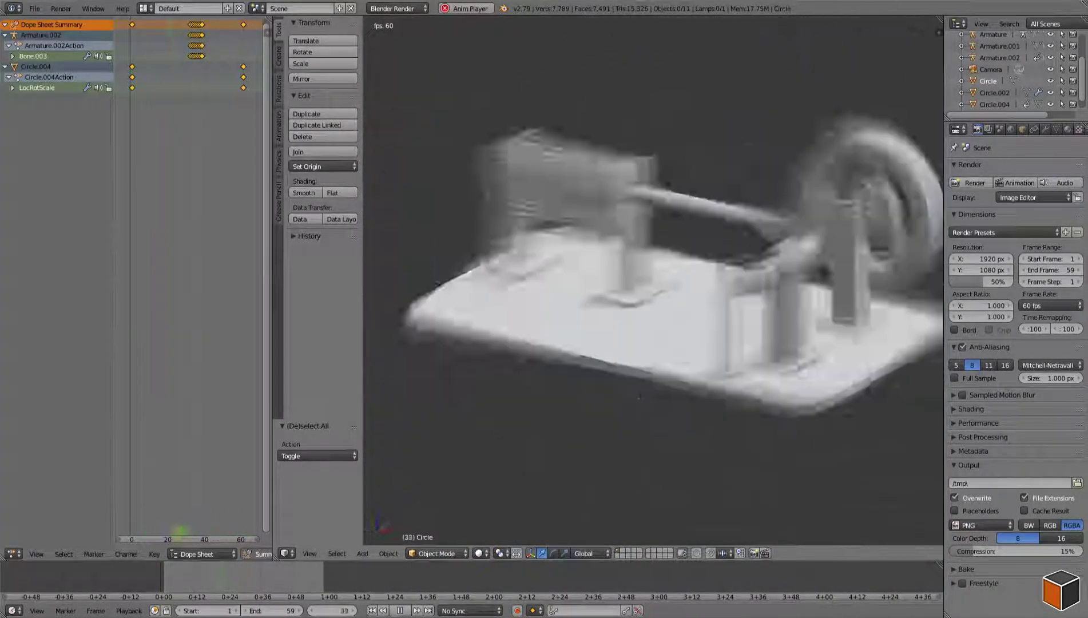
scroll(652, 374, up, 5)
right_click(700, 212)
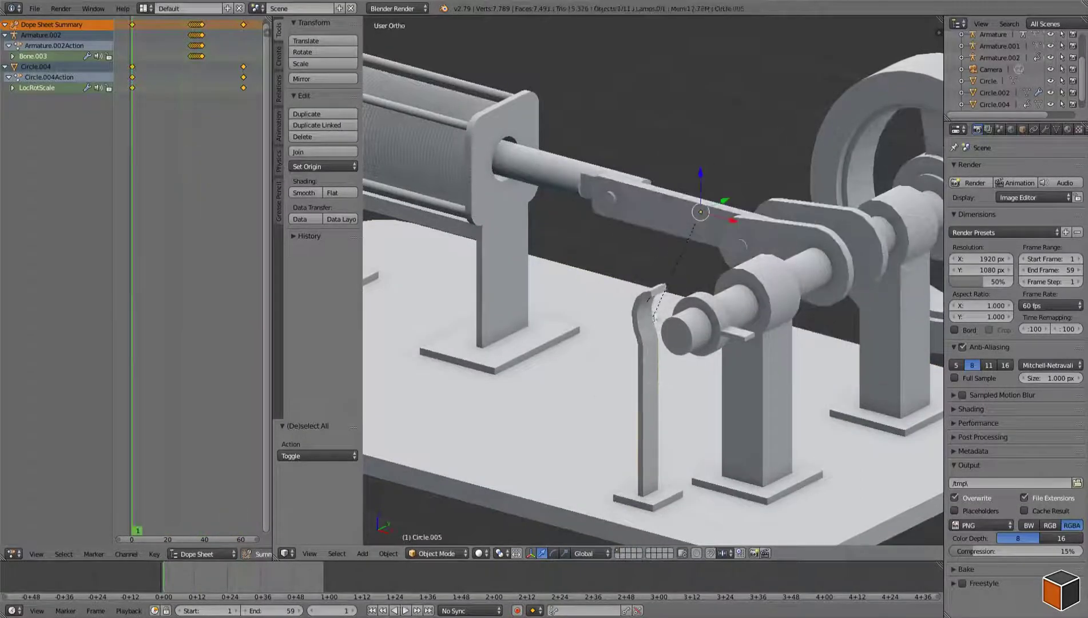
key(ctrl+Tab)
- Replay the rod motion from the front with a widened keyframe editor to verify it
key(KP_1)
key(KP_Decimal)
key(alt+a)
key(Escape)
key(t)
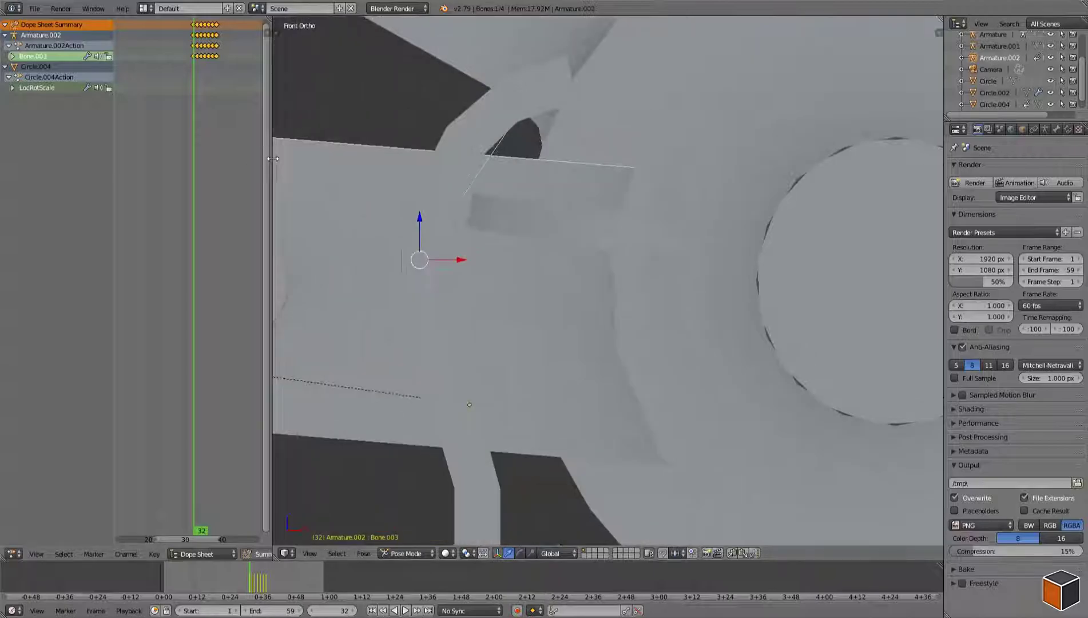
drag(269, 166, 495, 166)
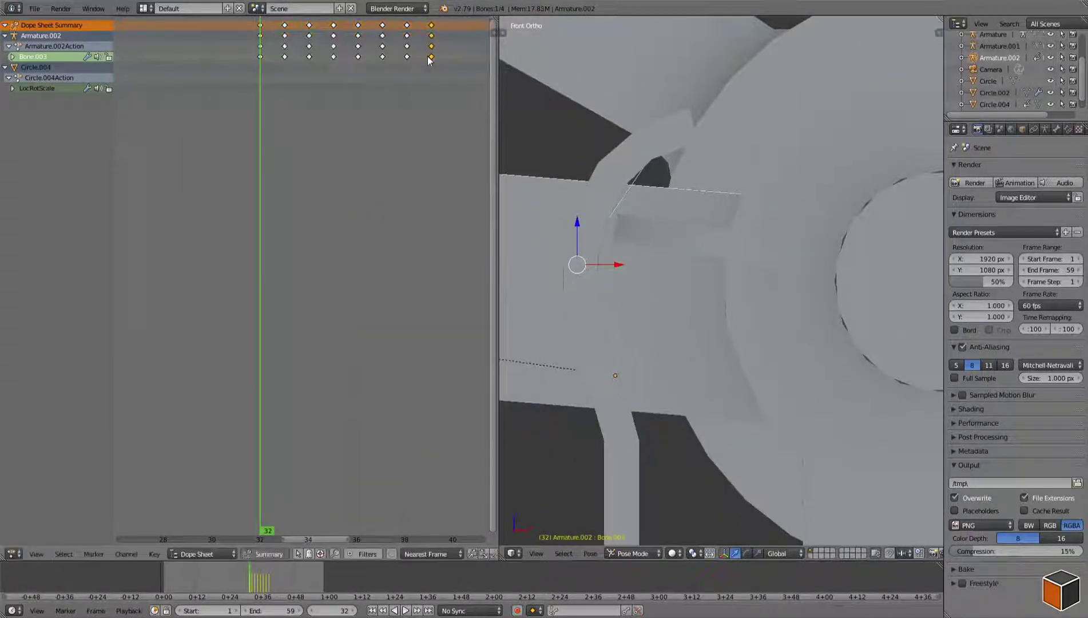
key(alt+a)
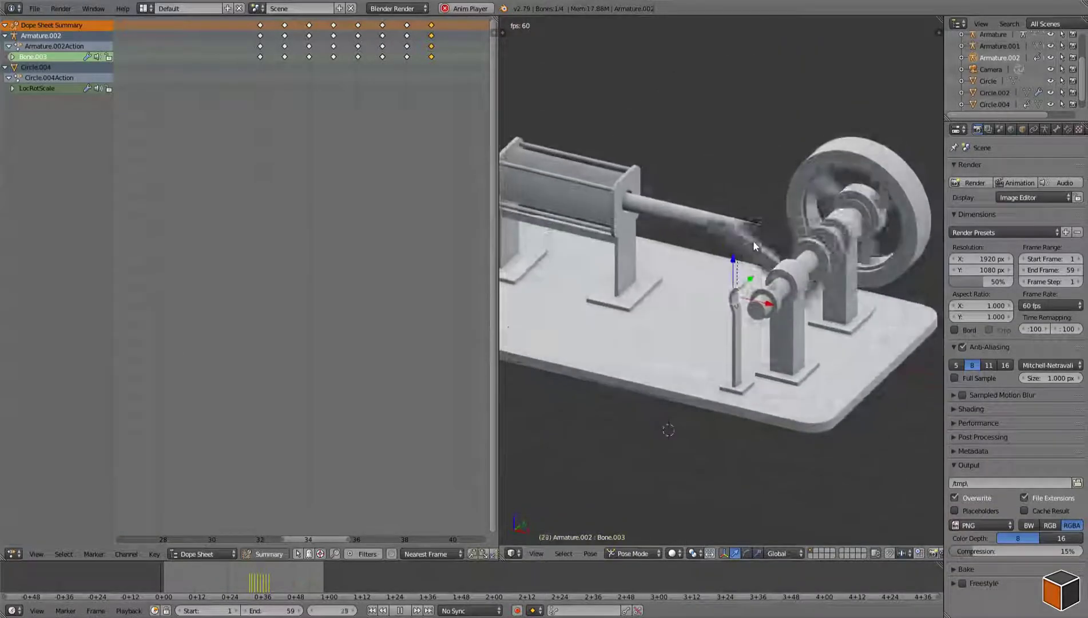
drag(495, 286, 184, 286)
middle_drag(515, 287, 658, 258)
middle_drag(393, 313, 536, 310)
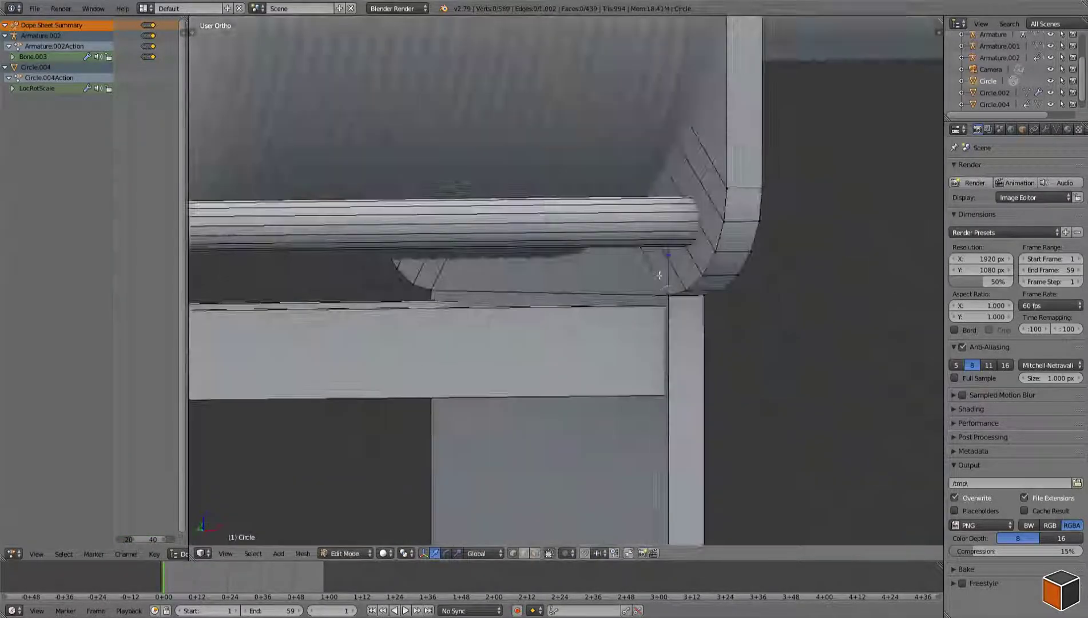
key(shift+s)
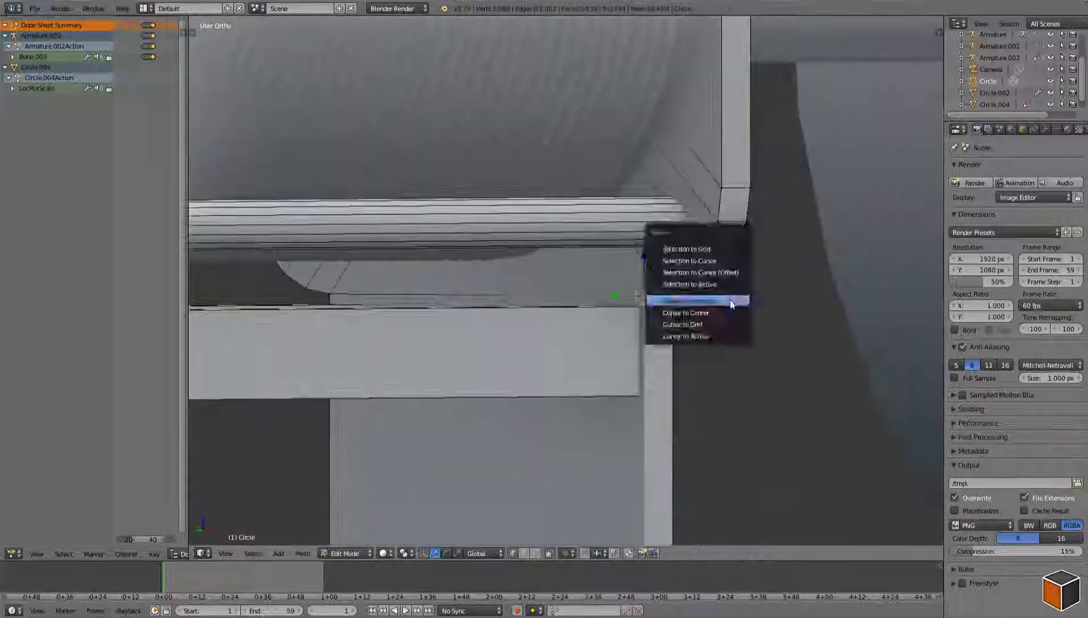
- Snap the 3D cursor to the coil's wire end and add a small circle there
click(716, 296)
key(Tab)
key(shift+a)
click(756, 257)
key(t)
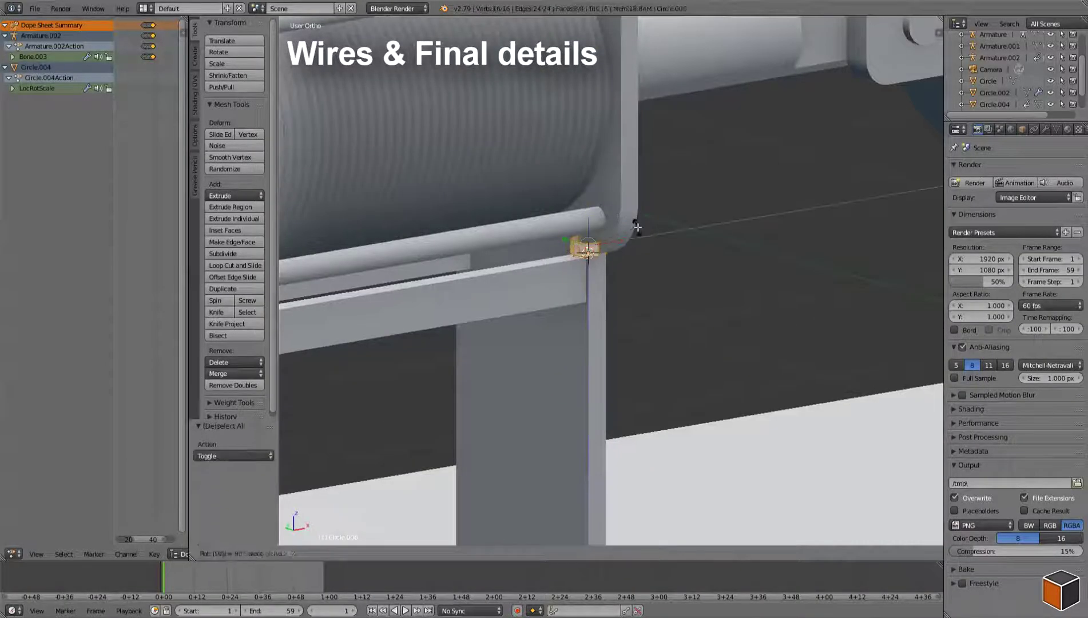
- Add a Bezier curve at the wire end and shape it in wireframe view
key(shift+a)
click(636, 250)
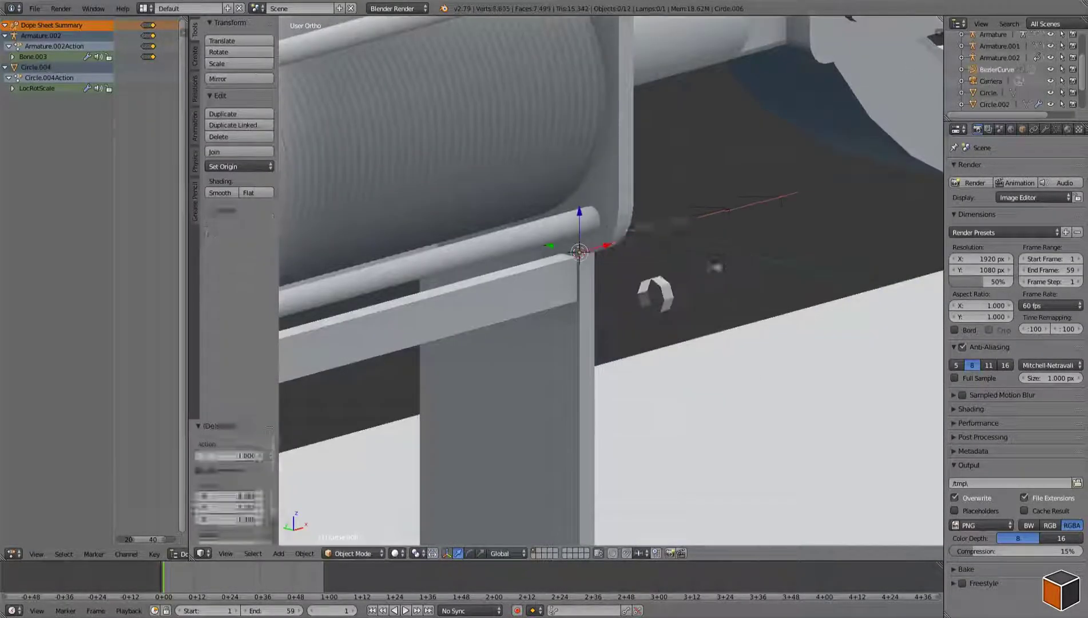
key(z)
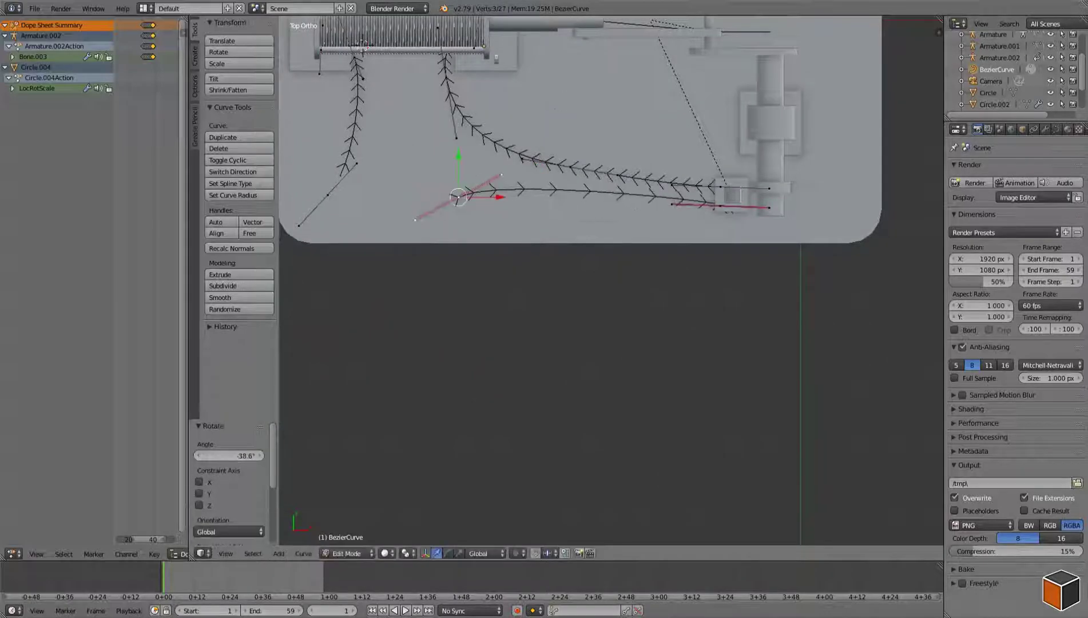
key(a)
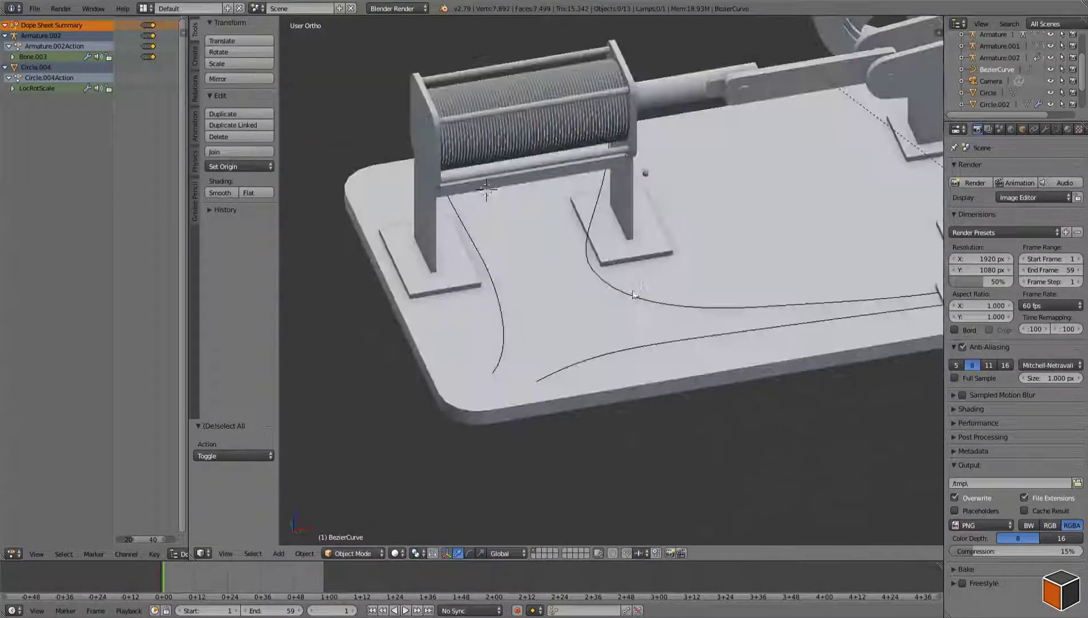
- Give the circle a 69-count Array modifier and a Curve modifier targeting BezierCurve
click(1046, 129)
click(1013, 169)
click(852, 196)
click(1013, 168)
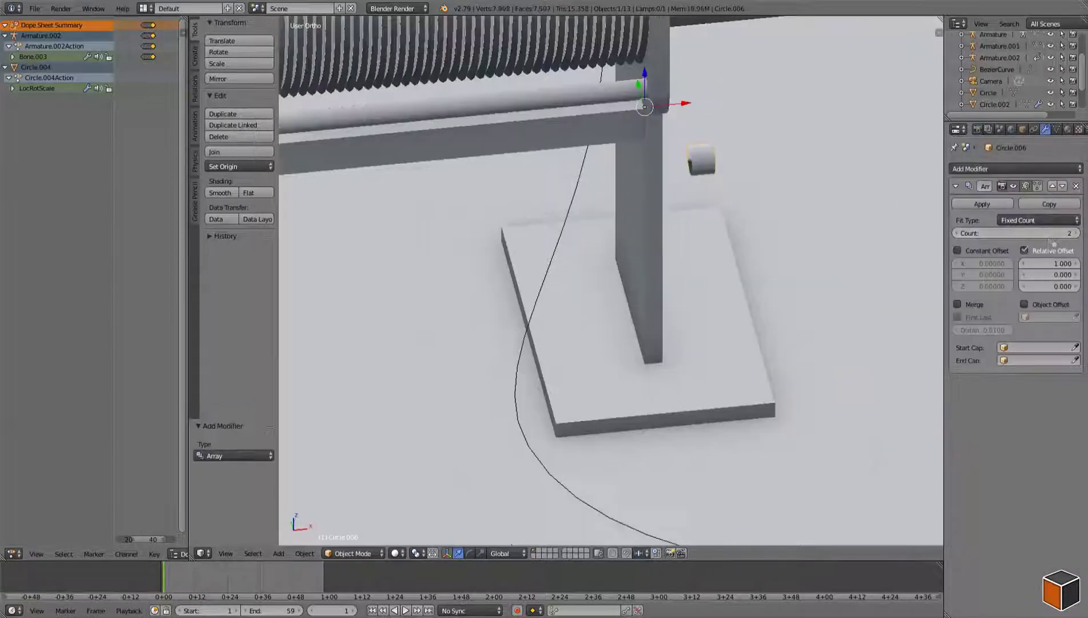
click(942, 234)
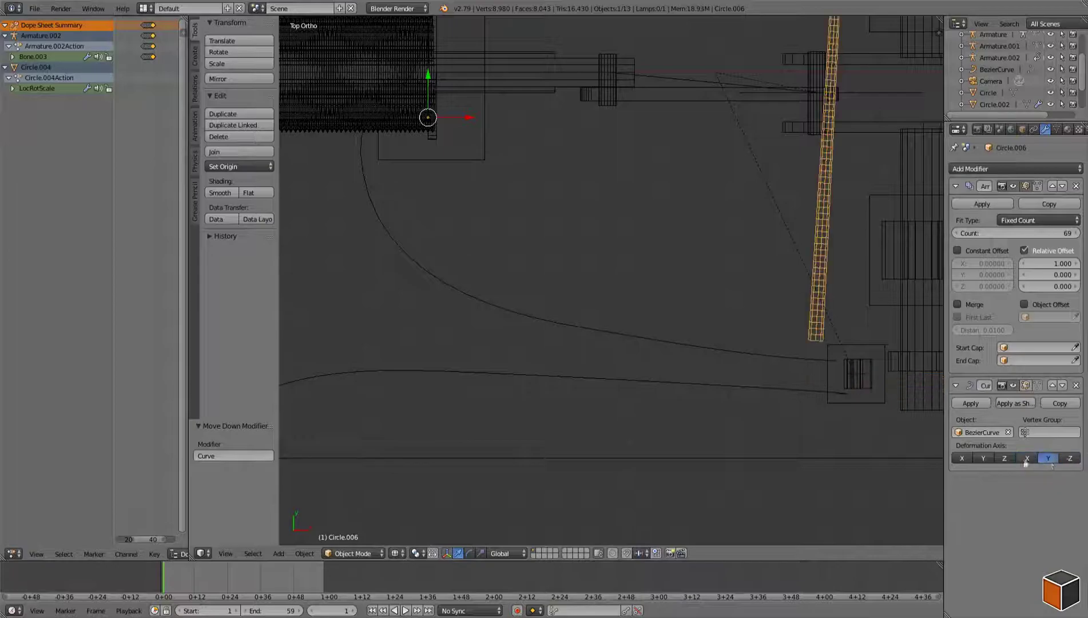
- Bend the ring row along the wire with deformation axis X and apply rotation and scale
click(970, 459)
key(ctrl+a)
click(704, 316)
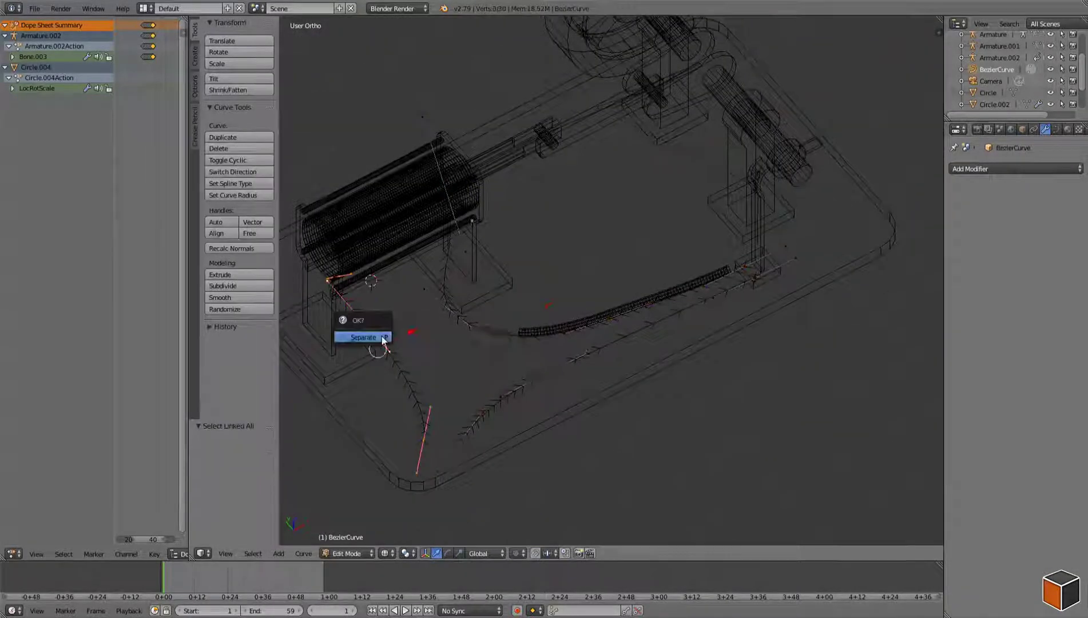
right_click(516, 321)
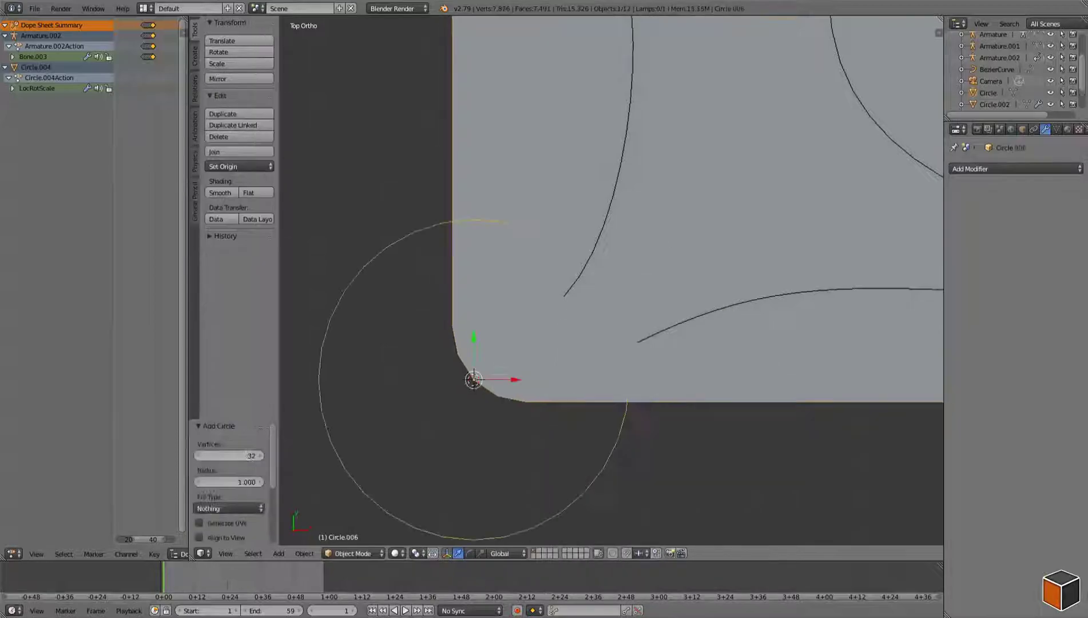
- Start the terminal post by shrinking the new circle in Edit Mode and snapping it into place
key(Tab)
key(s)
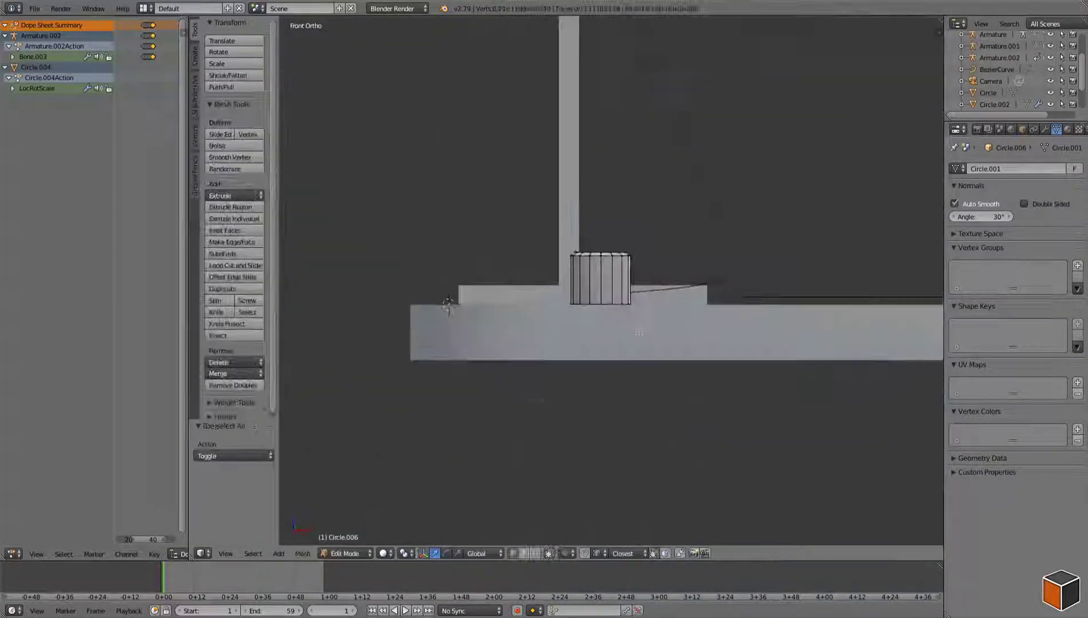
key(shift+s)
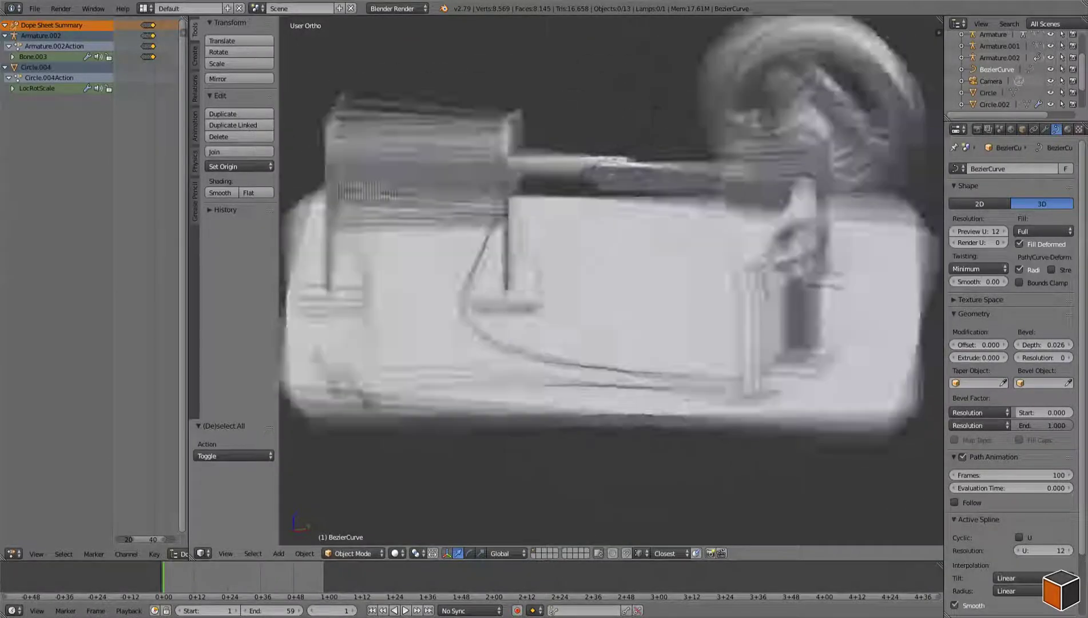
- Play and stop the engine animation, then look around the coil and base plate
key(alt+a)
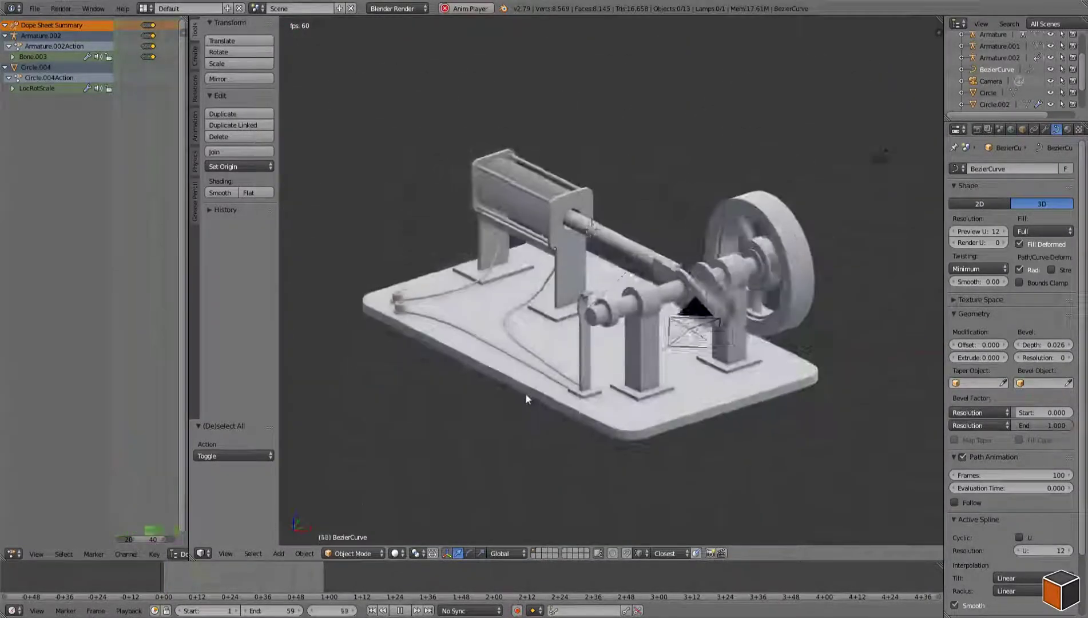
key(Escape)
middle_drag(527, 395, 491, 376)
right_click(491, 376)
scroll(656, 324, up, 6)
scroll(609, 338, down, 2)
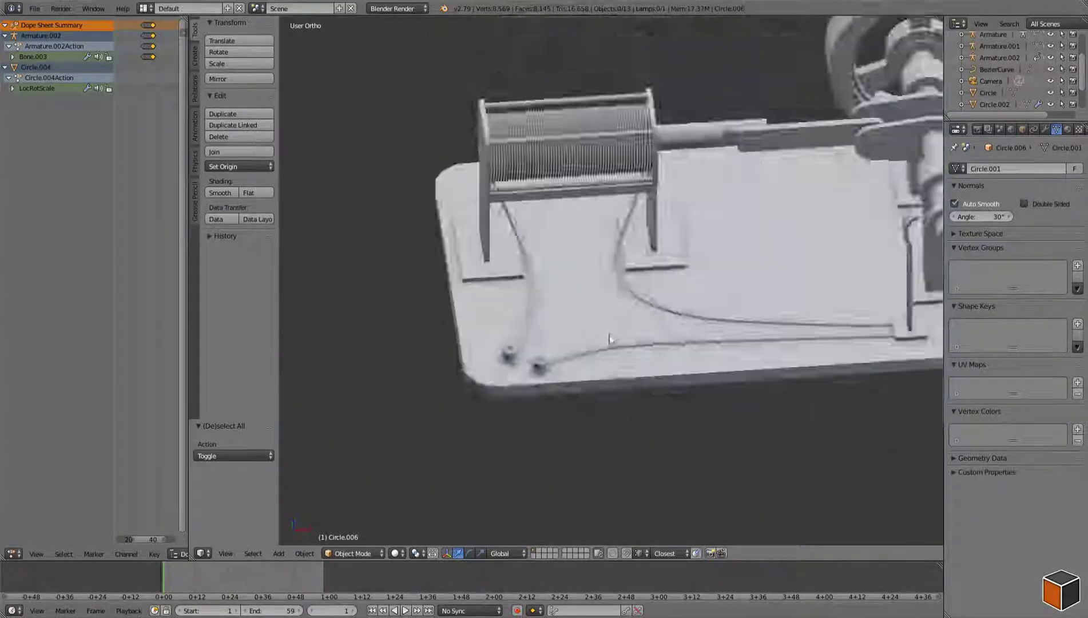
middle_drag(609, 338, 629, 343)
scroll(661, 355, down, 3)
- Select the Bezier wire curve and set its bevel depth to 0.020
right_click(661, 357)
scroll(661, 357, up, 5)
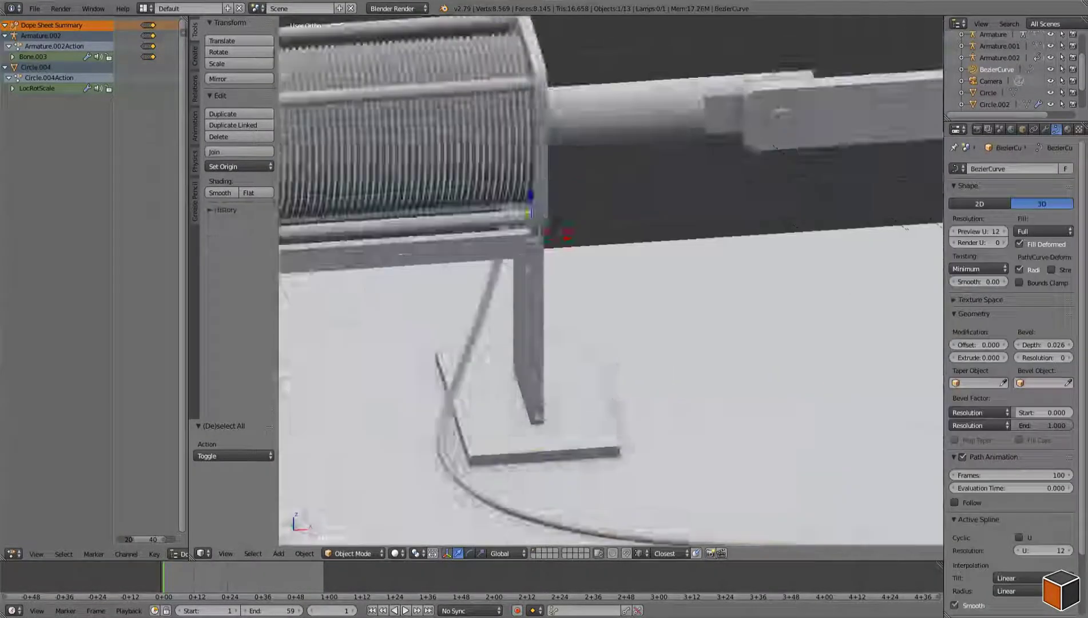
scroll(661, 357, up, 3)
key(Return)
scroll(643, 353, down, 8)
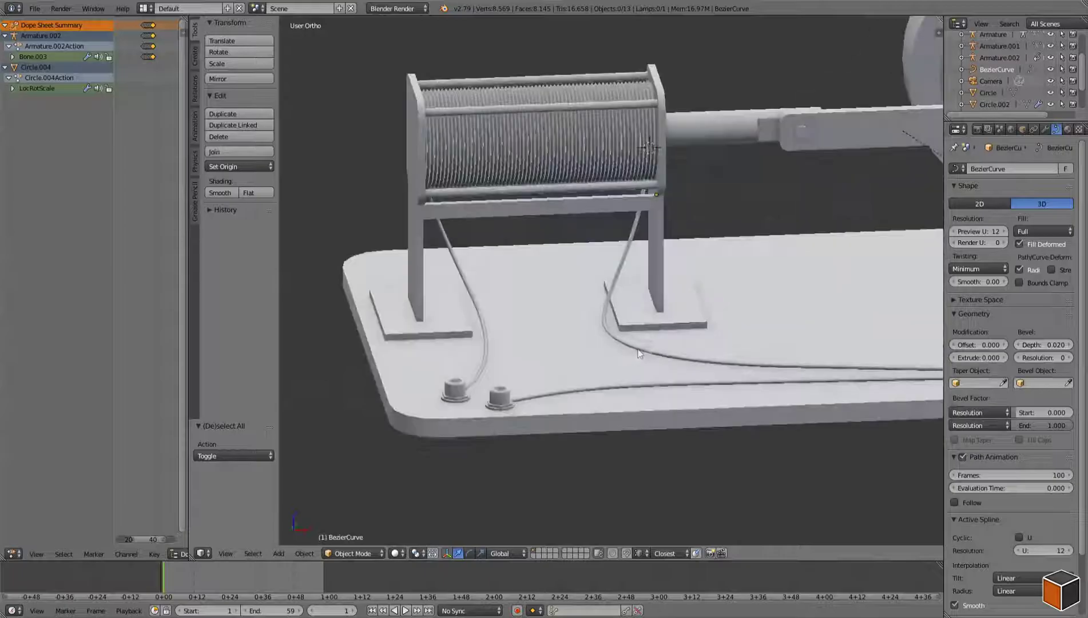
scroll(862, 325, up, 4)
scroll(792, 294, up, 5)
- Set the wire's bevel resolution to 2 and preview resolution to 16, checking it in wireframe
key(z)
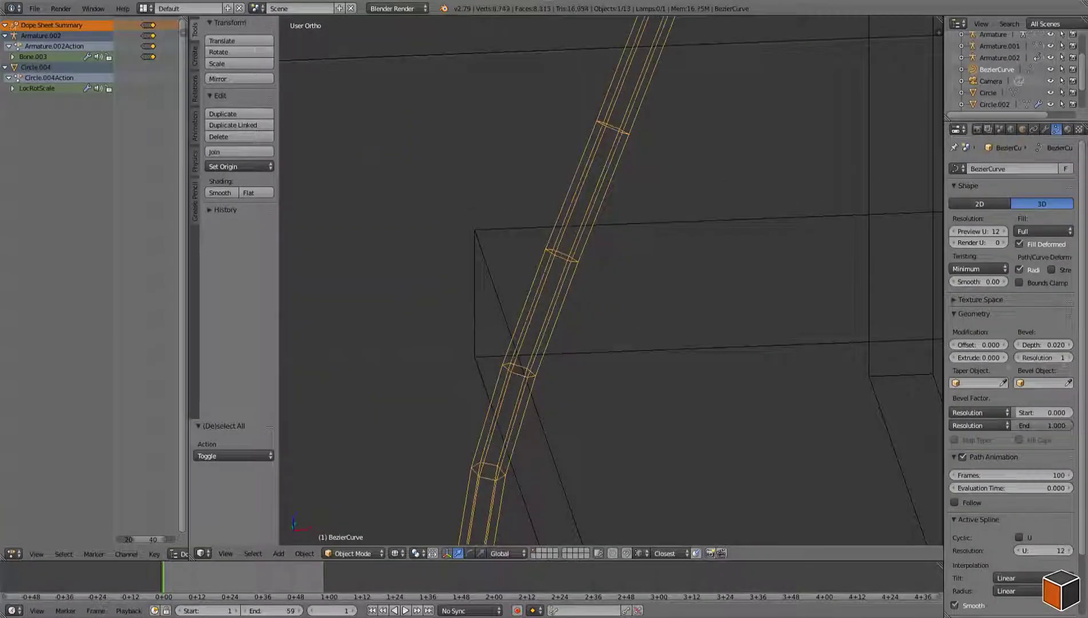
click(1069, 357)
key(z)
scroll(629, 343, down, 3)
ctrl+scroll(996, 231, up, 4)
scroll(630, 343, up, 4)
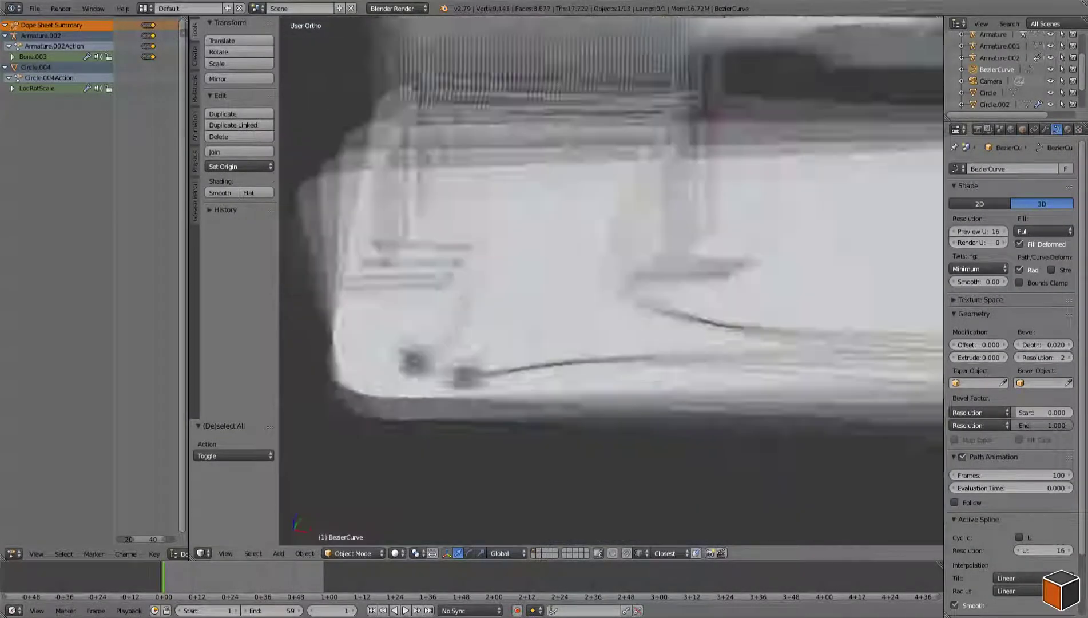
scroll(388, 333, down, 2)
scroll(510, 252, down, 3)
scroll(558, 311, down, 3)
scroll(481, 348, down, 2)
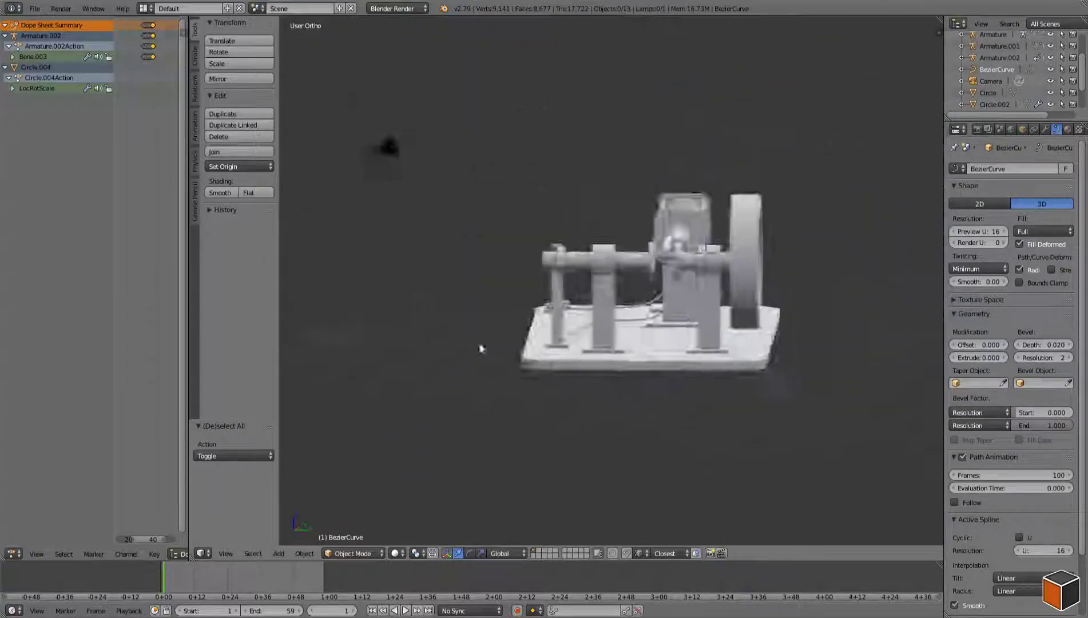
scroll(481, 348, up, 4)
scroll(481, 348, up, 3)
key(Tab)
- Duplicate the wire's end segment, rotate it about -86°, and move it beside the terminal post
key(z)
key(z)
key(shift+d)
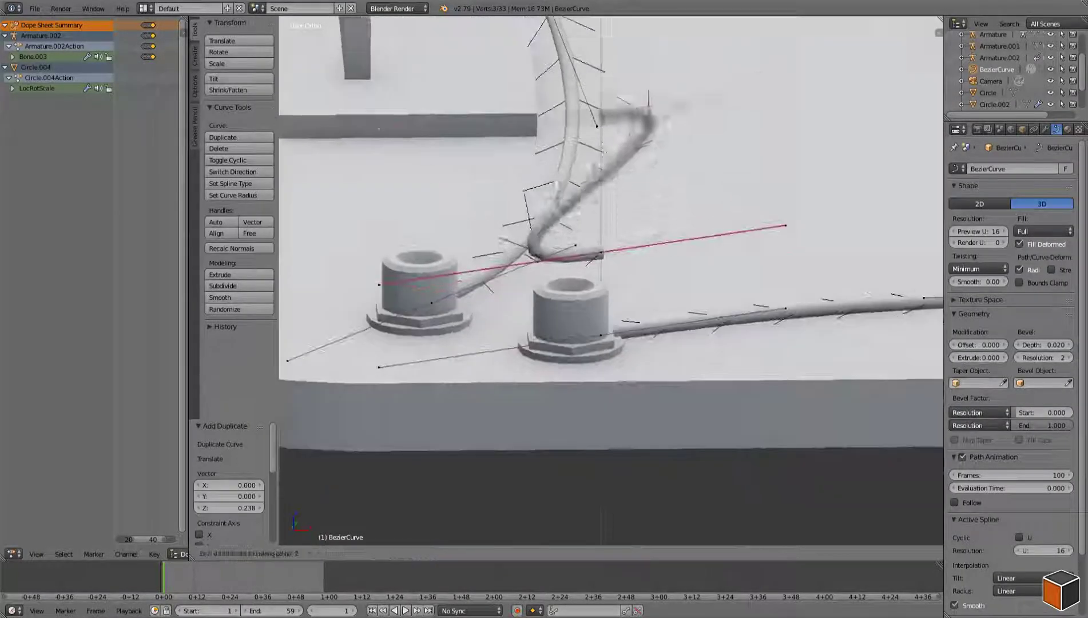
key(KP_3)
key(KP_7)
key(KP_3)
key(r)
key(Return)
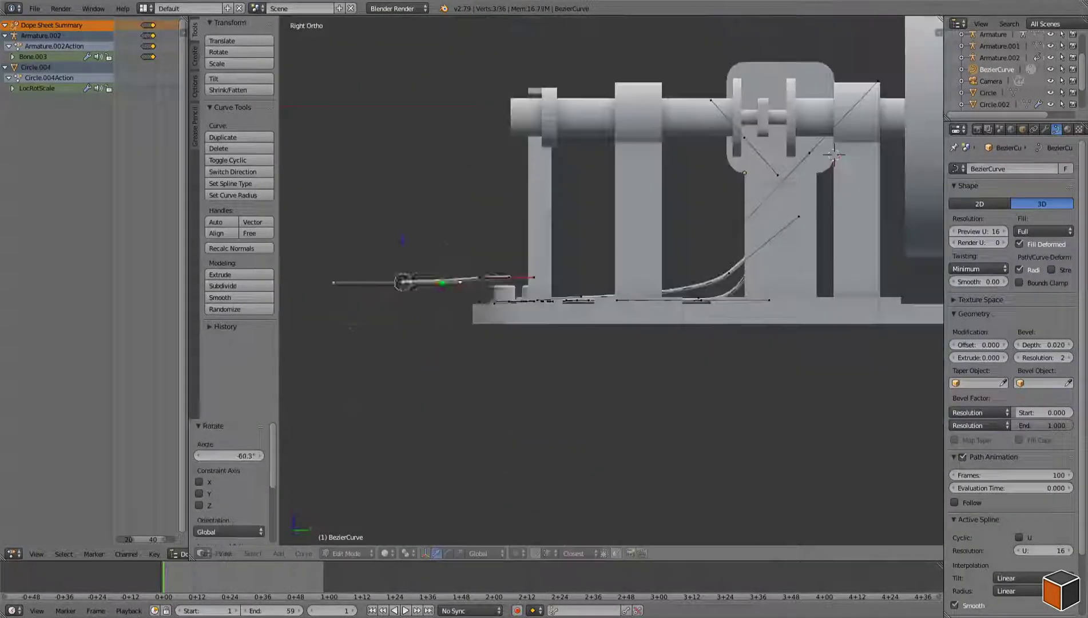
key(r)
key(Return)
key(g)
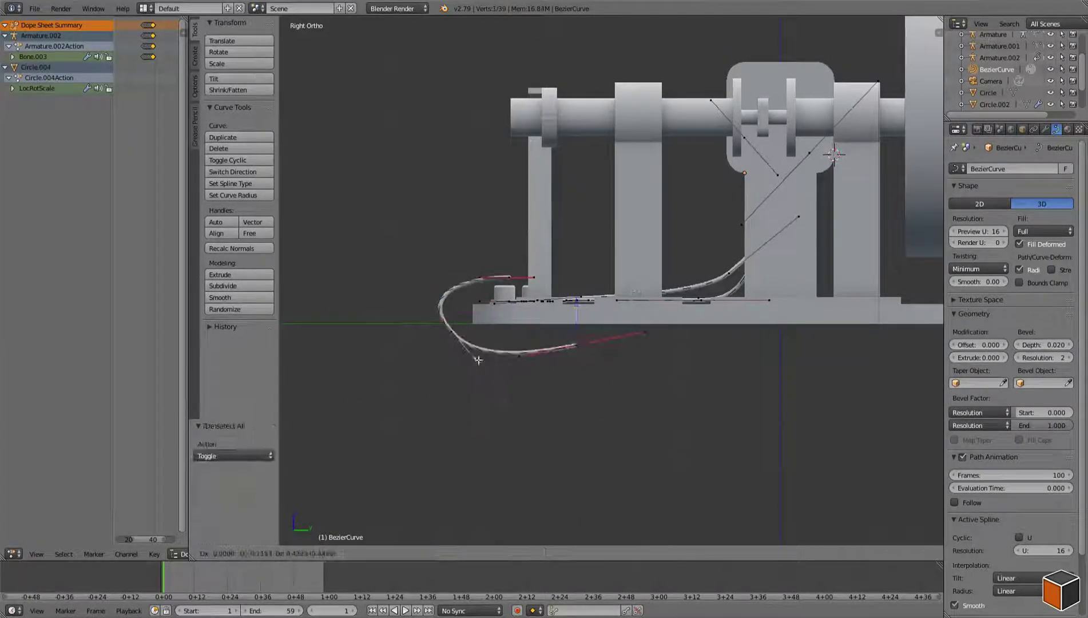
click(437, 293)
- Shorten the copied segment's curve handles so it curls into the post
scroll(436, 294, up, 3)
scroll(515, 309, up, 3)
key(KP_7)
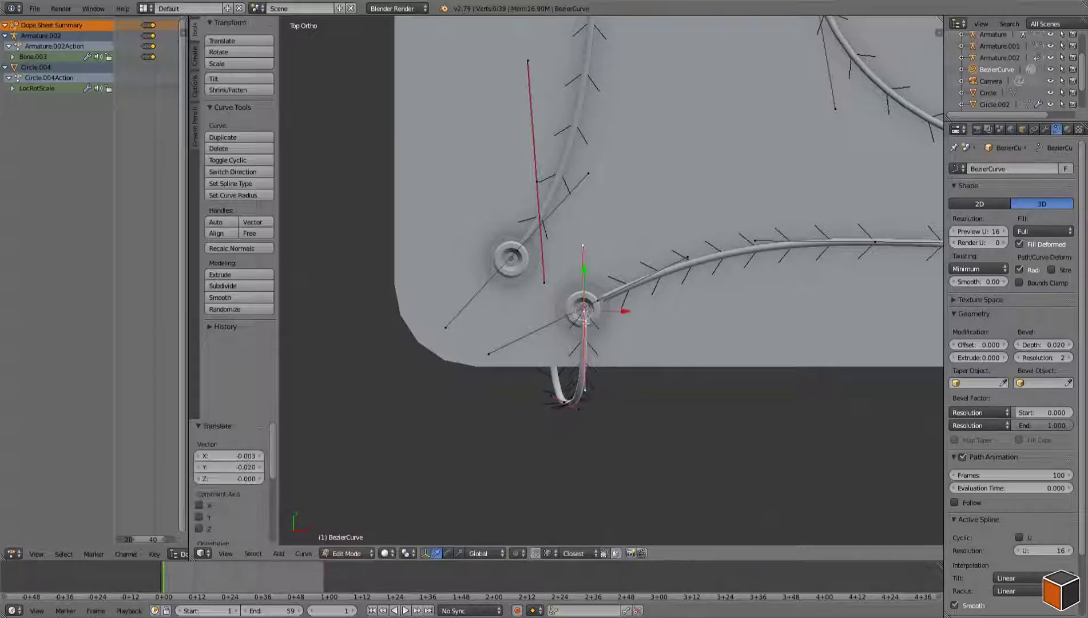
key(a)
key(KP_3)
key(g)
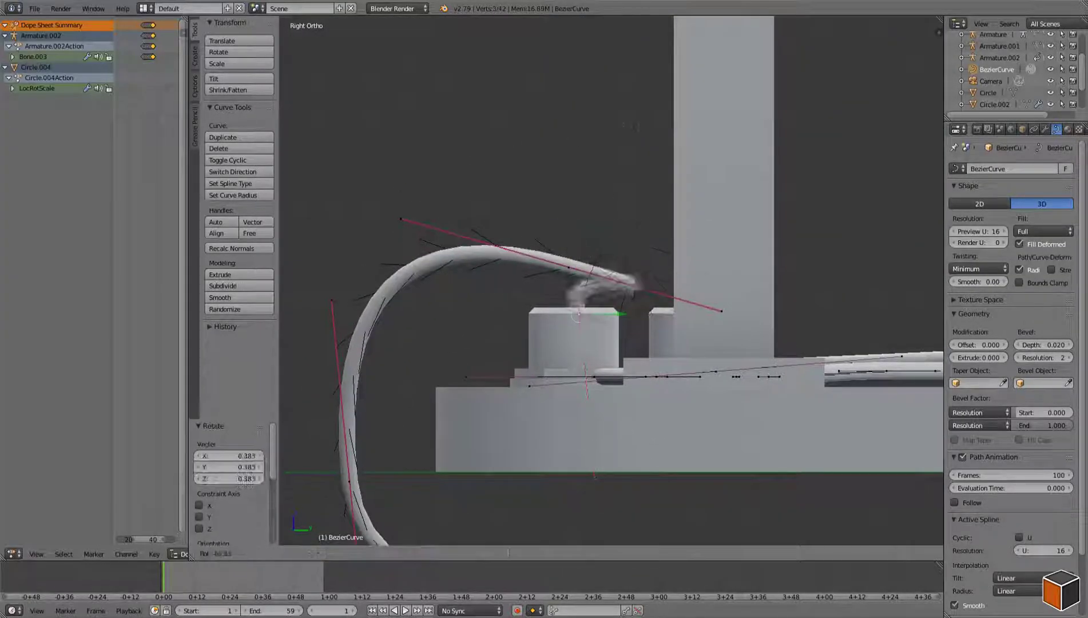
click(580, 314)
- Check the wire end in wireframe, leave Edit Mode, and play the animation to review
key(z)
key(z)
key(a)
key(z)
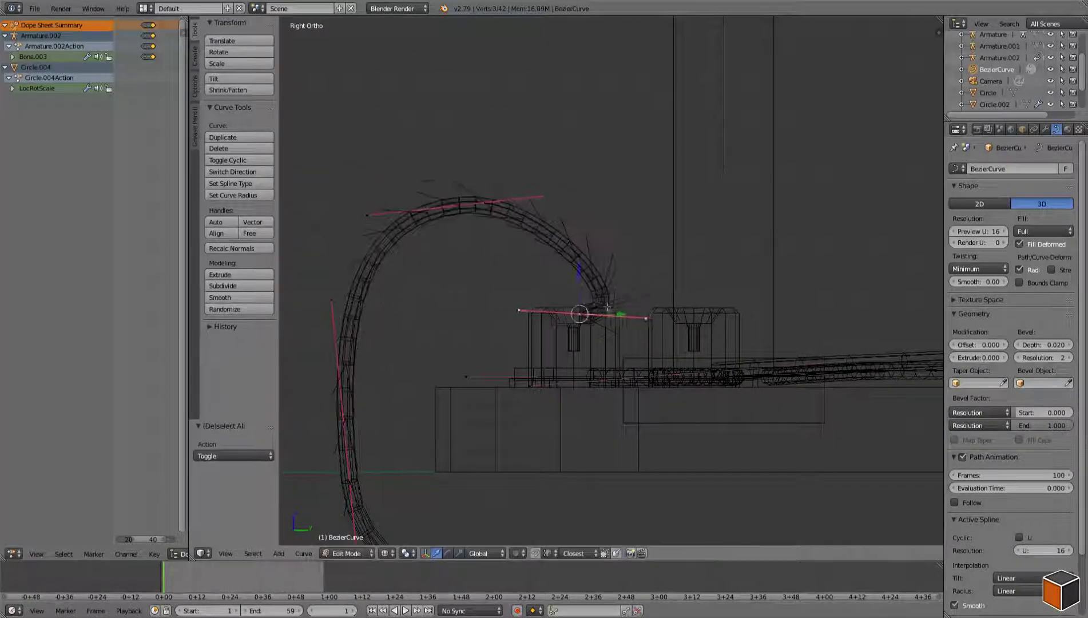
scroll(555, 158, up, 3)
scroll(693, 224, up, 3)
scroll(752, 304, up, 3)
key(Tab)
middle_drag(752, 304, 658, 274)
key(shift+z)
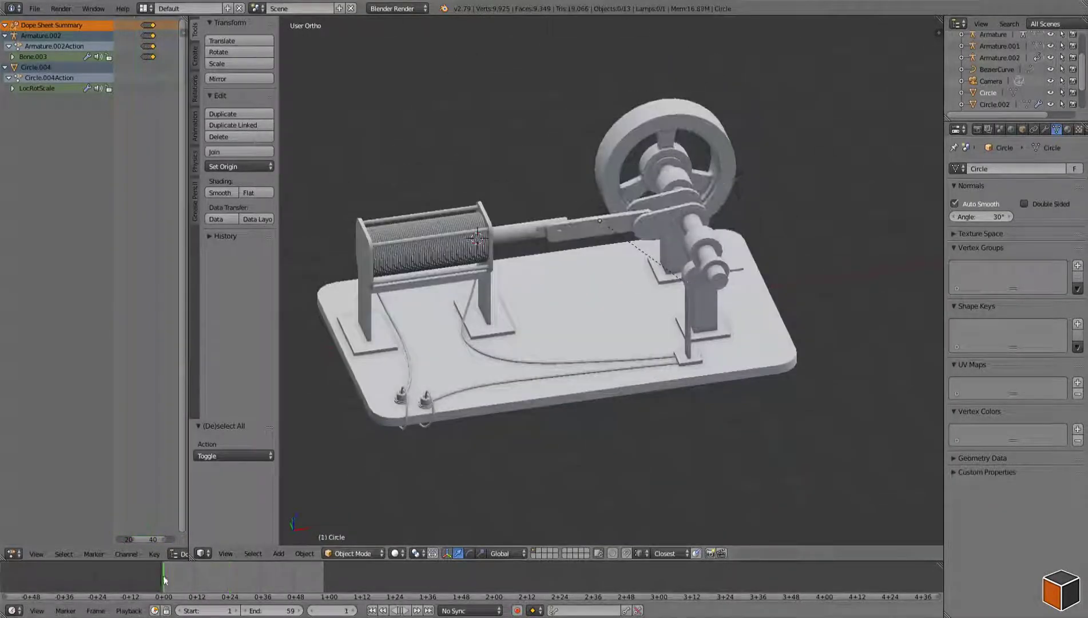
- Stop the animation and save the file over the existing one
key(Escape)
key(ctrl+s)
key(KP_7)
- Add a text object and enter the logo lettering 'KRO'
key(shift+a)
click(665, 341)
key(Tab)
text(KRO)
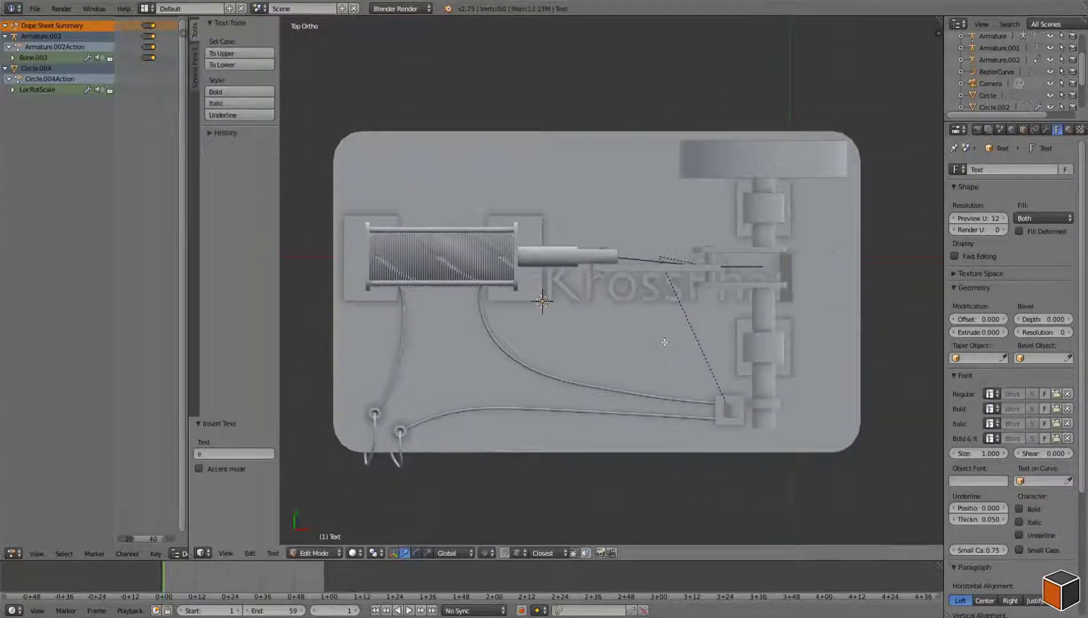
key(Tab)
scroll(665, 342, down, 3)
middle_drag(664, 341, 462, 287)
scroll(463, 286, up, 5)
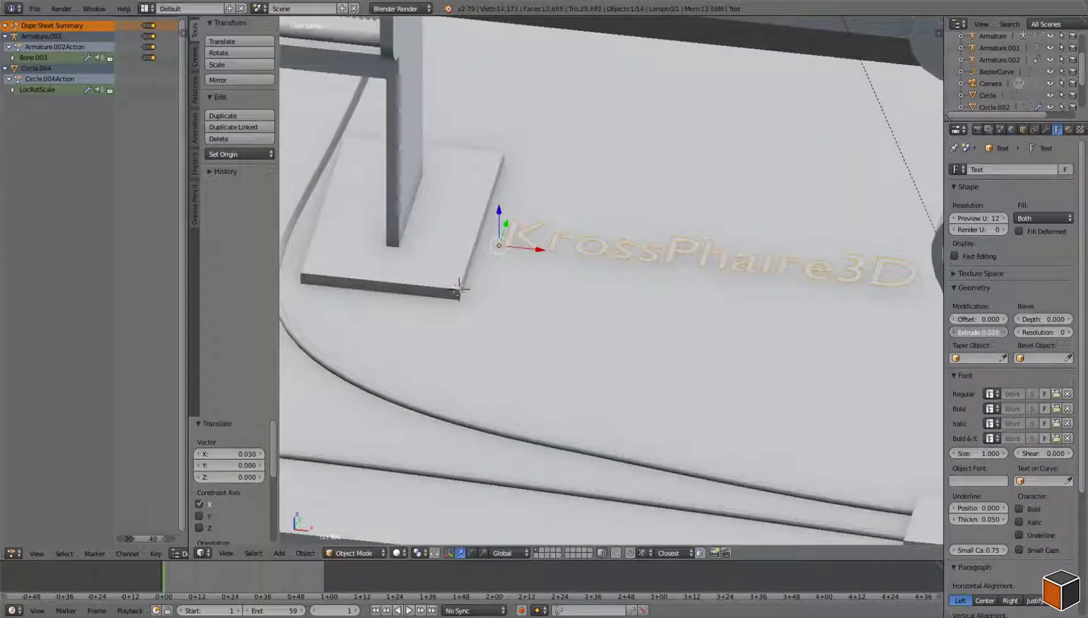
- Rotate the logo text 90° about Z and start moving it along X
key(a)
key(shift+f)
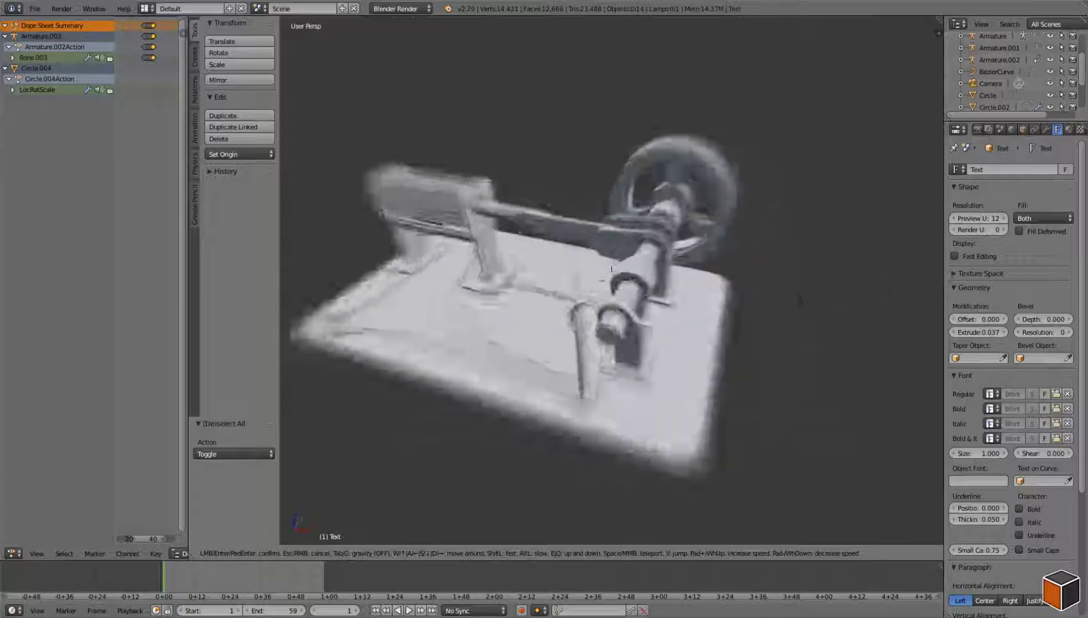
click(612, 268)
right_click(617, 273)
key(r)
key(z)
key(9)
key(0)
key(Return)
key(g)
key(x)
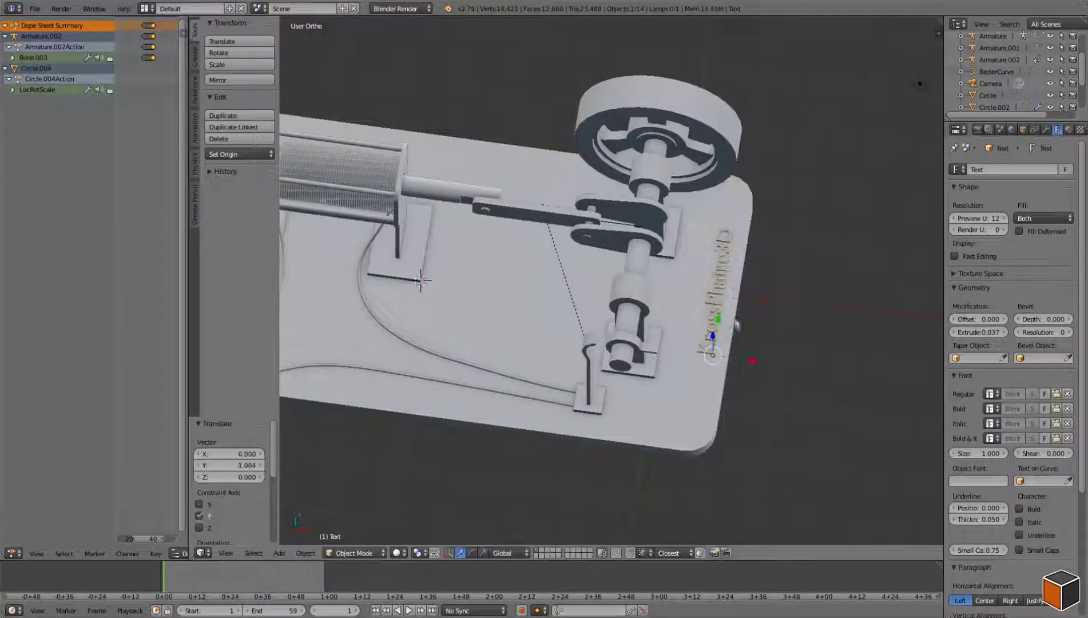
- Move the logo along Y onto the base plate and inspect its placement
middle_drag(736, 323, 671, 345)
key(g)
key(y)
click(671, 345)
key(KP_7)
scroll(686, 314, up, 4)
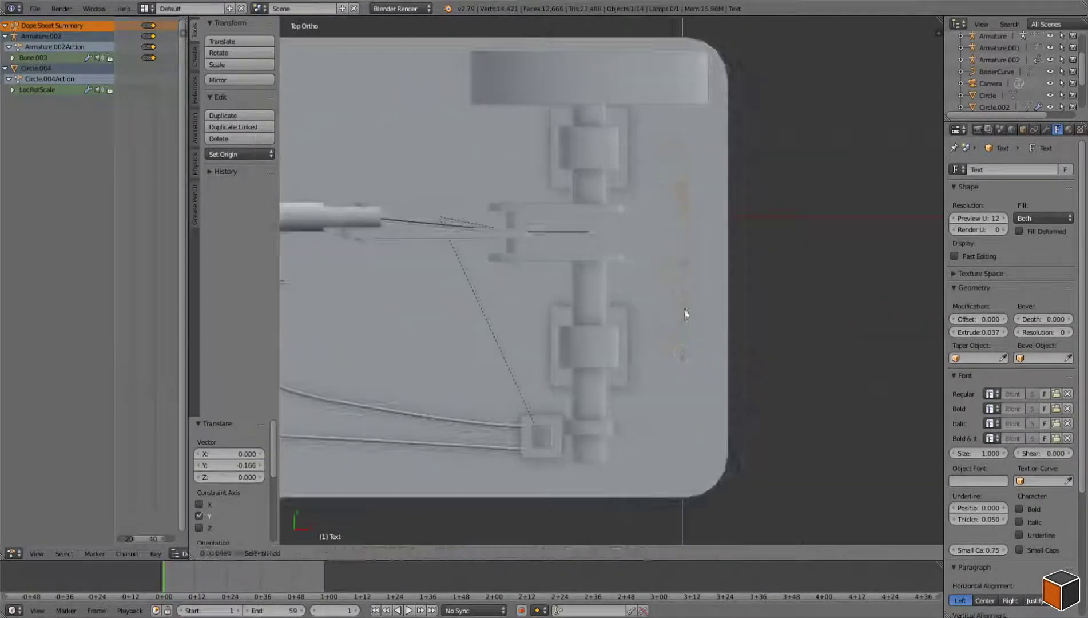
click(715, 358)
key(a)
middle_drag(716, 357, 632, 313)
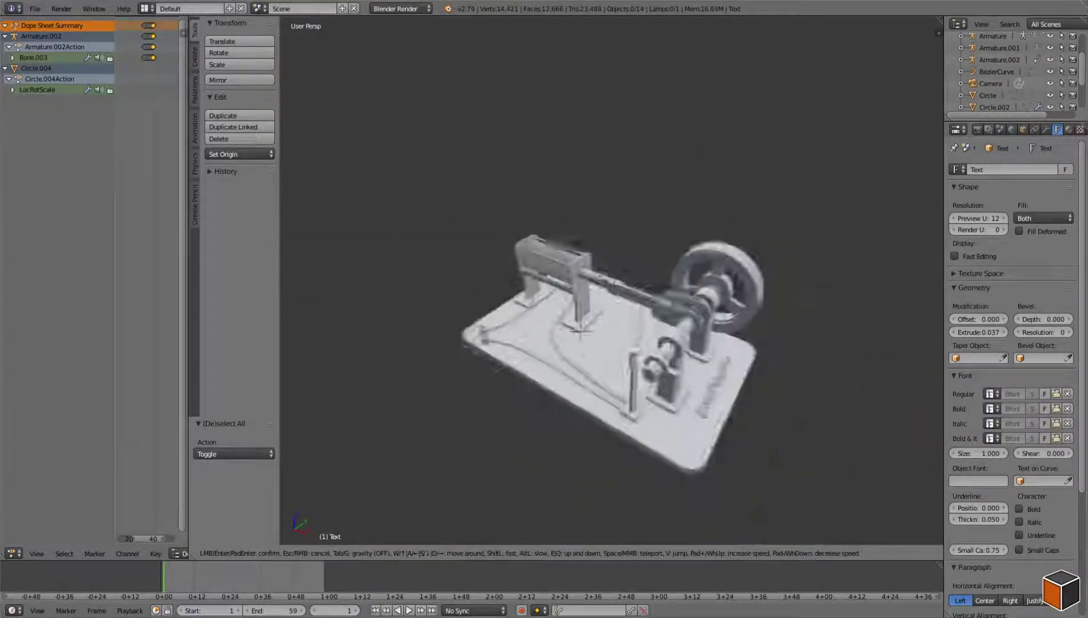
scroll(632, 313, up, 4)
key(KP_7)
- Slide the logo along X near the coil, resize it, and adjust its height on Z
key(g)
key(x)
click(831, 319)
scroll(832, 319, up, 5)
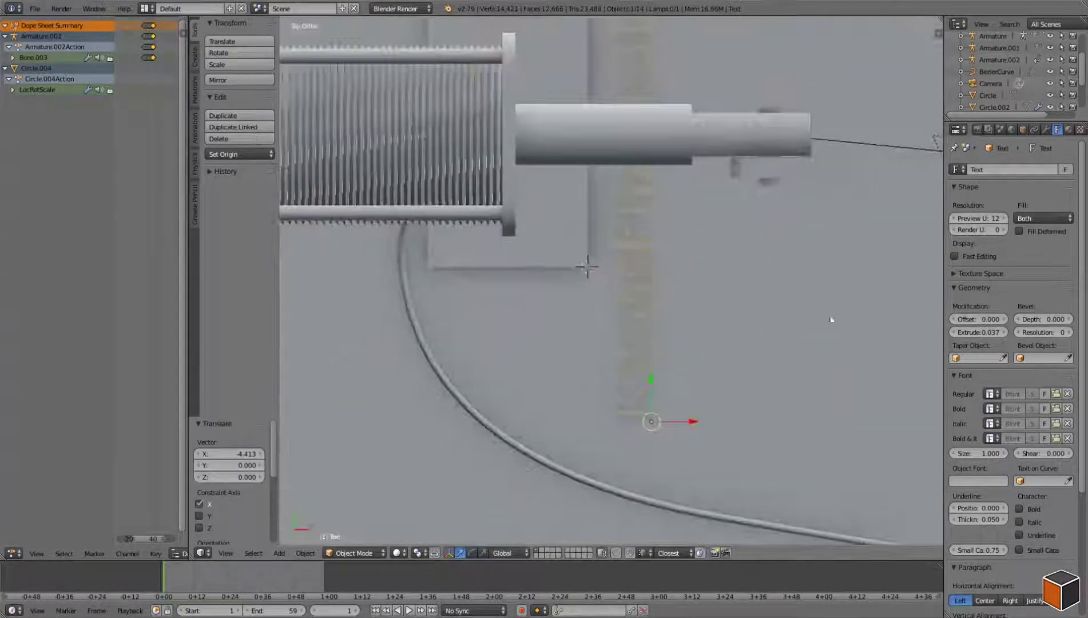
drag(648, 355, 649, 173)
shift+middle_drag(649, 173, 628, 266)
key(s)
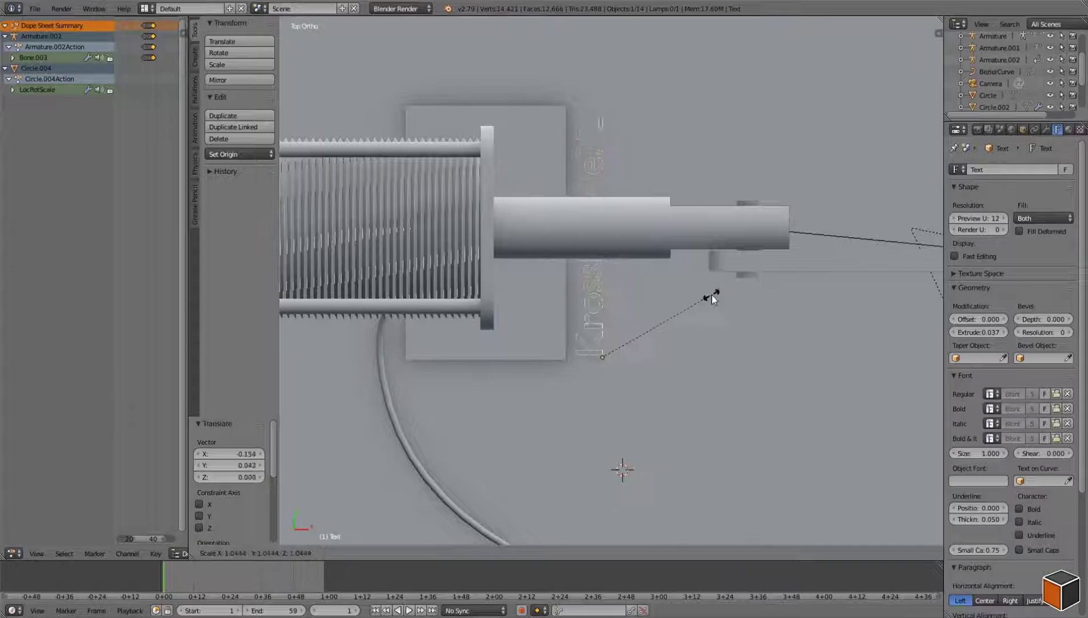
mouse_move(696, 309)
middle_down()
mouse_move(630, 286)
mouse_move(634, 478)
middle_up()
key(KP_1)
scroll(676, 295, up, 5)
key(g)
key(z)
click(675, 294)
- Orbit around the finished engine and switch to orthographic view to review it
scroll(634, 478, down, 4)
middle_drag(629, 343, 573, 257)
scroll(583, 252, up, 5)
right_click(584, 252)
key(a)
scroll(729, 327, down, 5)
middle_drag(729, 326, 676, 310)
key(KP_5)
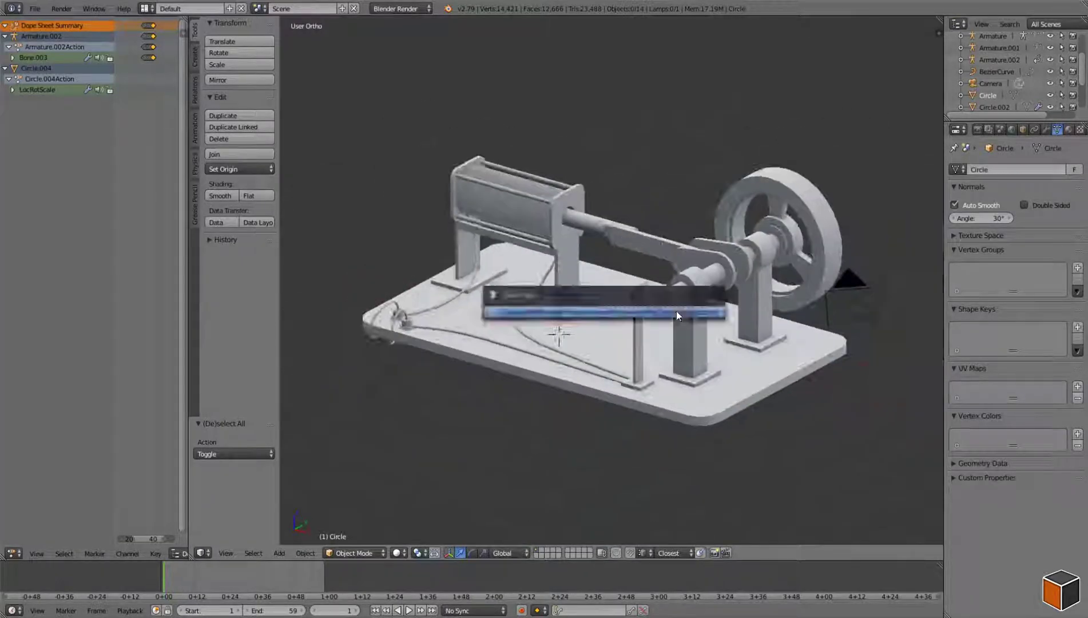